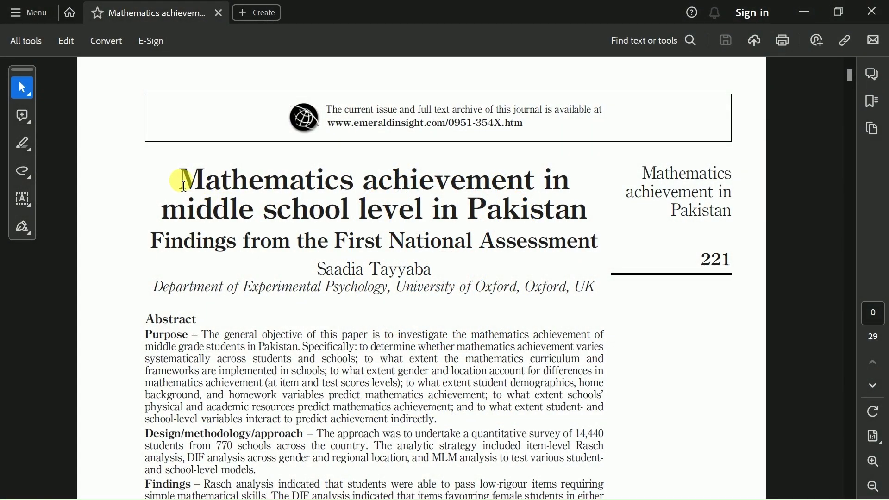
# Step: Highlight the paper's title, then scroll the article down to page 11's table
pyautogui.moveTo(177, 181); pyautogui.dragTo(559, 218)
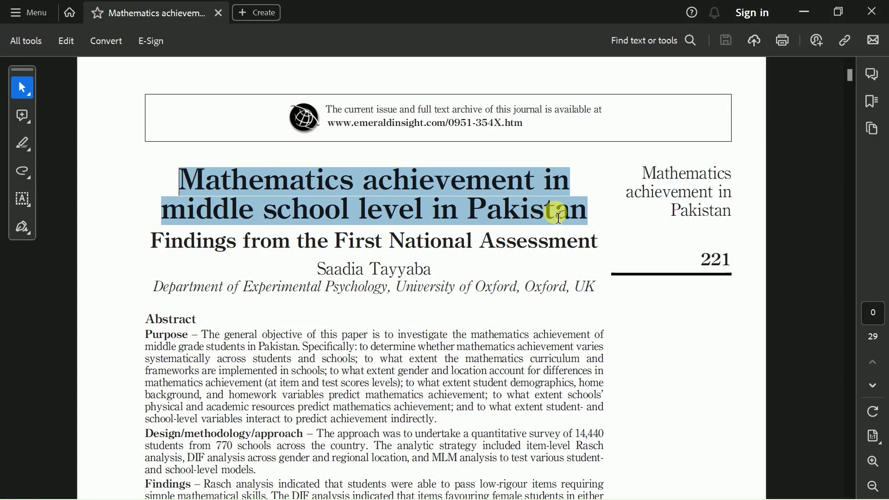
pyautogui.moveTo(562, 218); pyautogui.dragTo(589, 244)
pyautogui.click(595, 245)
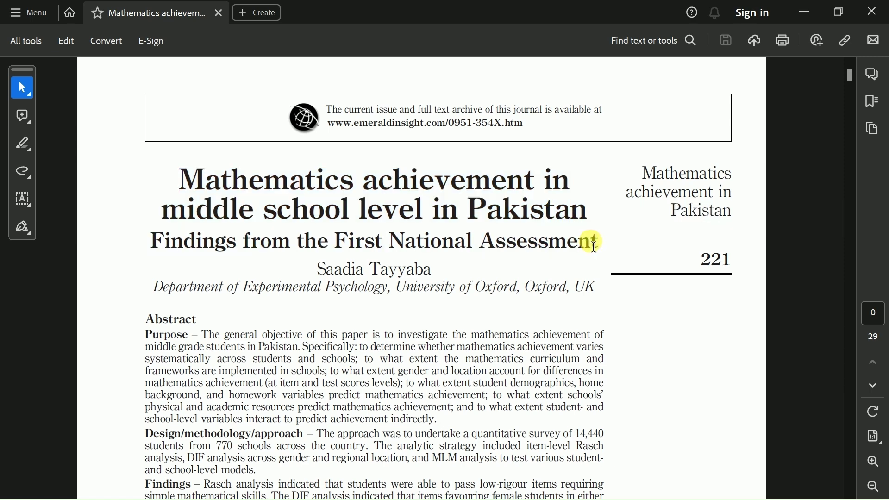
pyautogui.scroll(-2, 621, 303)
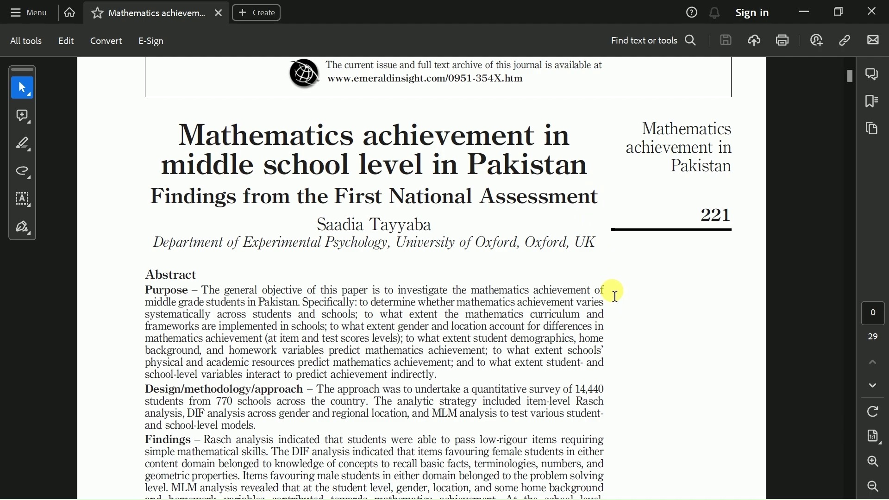
pyautogui.scroll(-2, 614, 292)
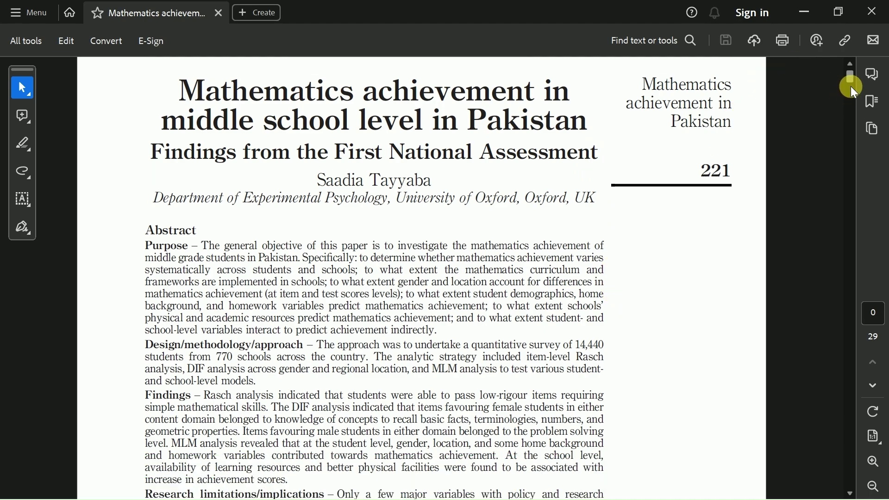
pyautogui.moveTo(851, 80); pyautogui.dragTo(840, 234)
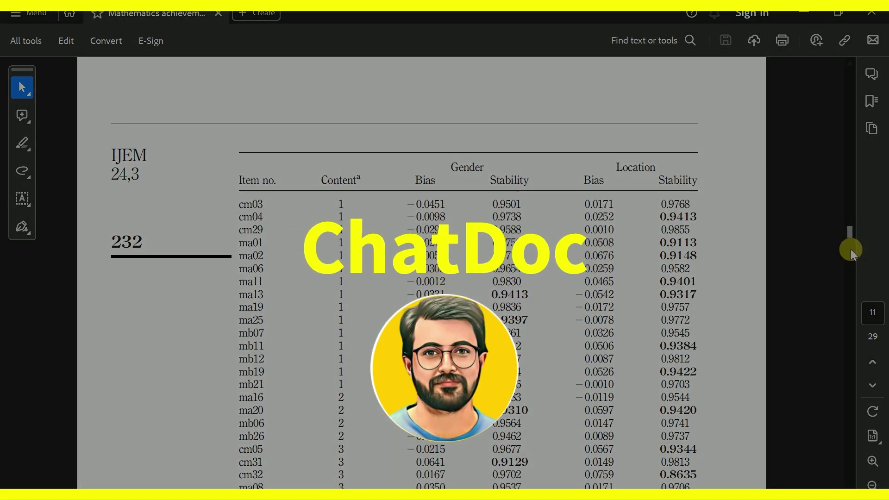
pyautogui.moveTo(851, 250)
pyautogui.mouseDown()
pyautogui.moveTo(849, 238)
pyautogui.moveTo(850, 254)
pyautogui.mouseUp()
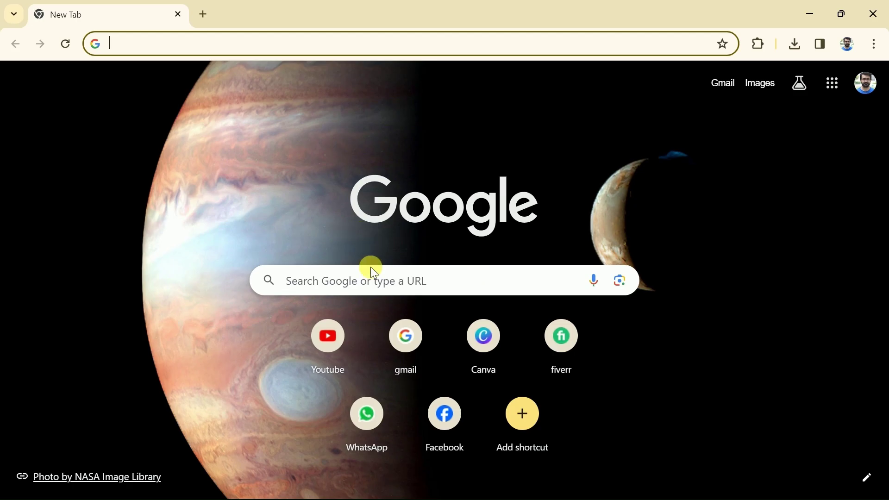
# Step: Search Google for 'Chatdoc' in a new Chrome tab
pyautogui.click(377, 283)
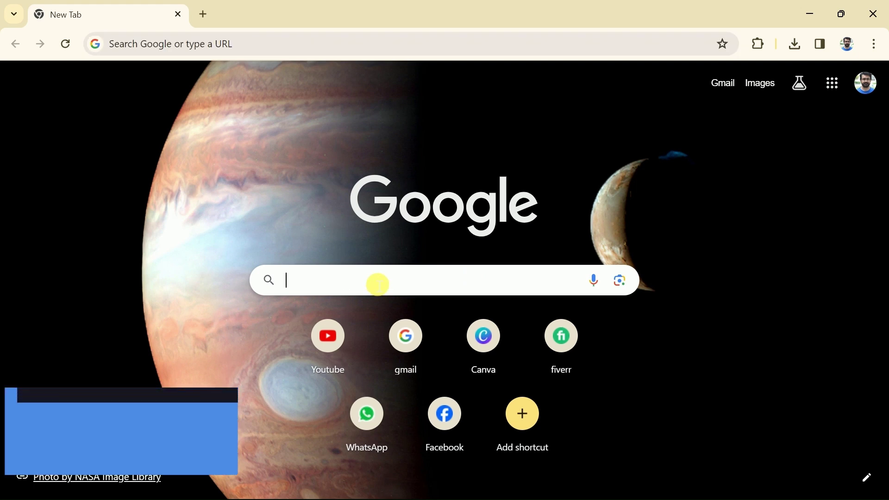
pyautogui.write('Chatdoc')
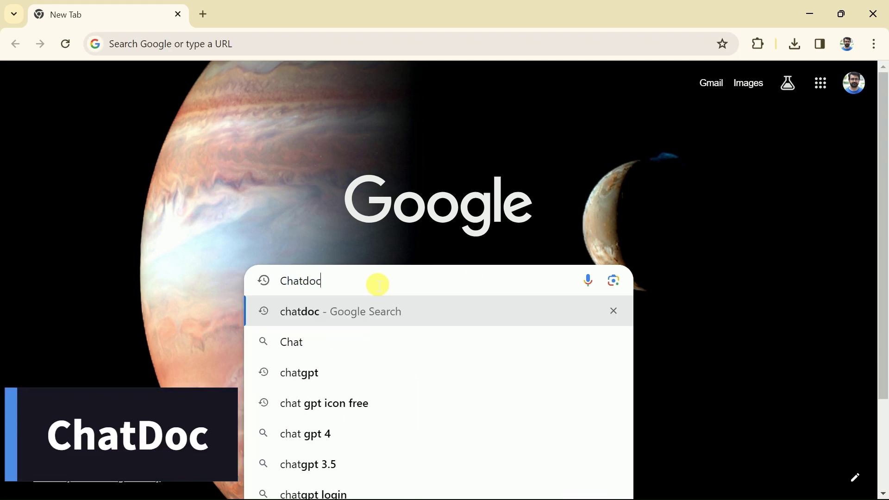
pyautogui.press('Return')
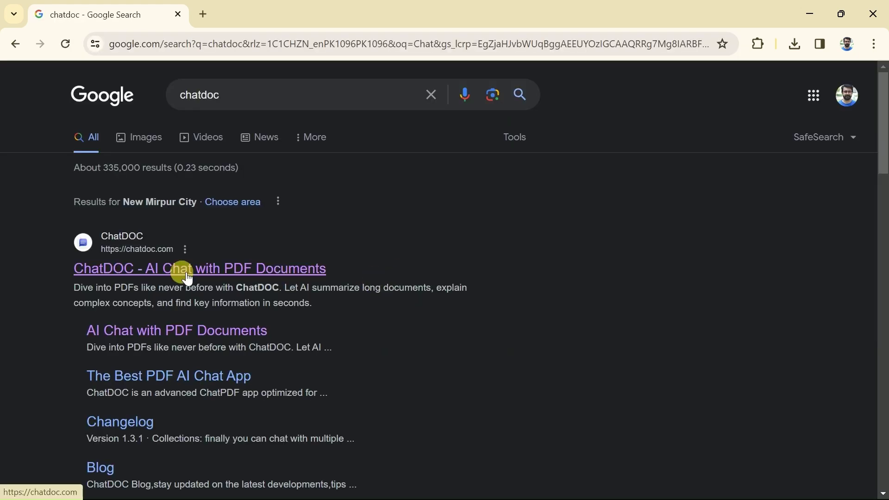
# Step: Open the ChatDOC site and browse its headline and Supported Formats such as DOCX
pyautogui.click(188, 279)
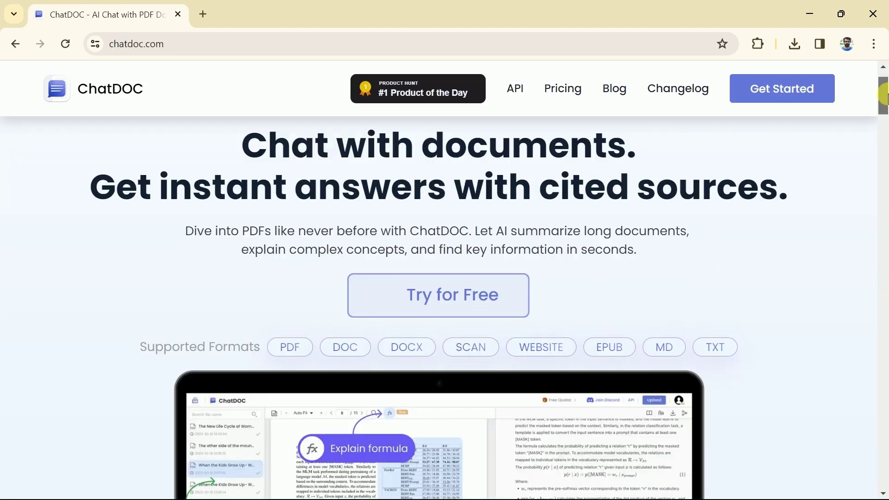
pyautogui.moveTo(247, 147); pyautogui.dragTo(647, 149)
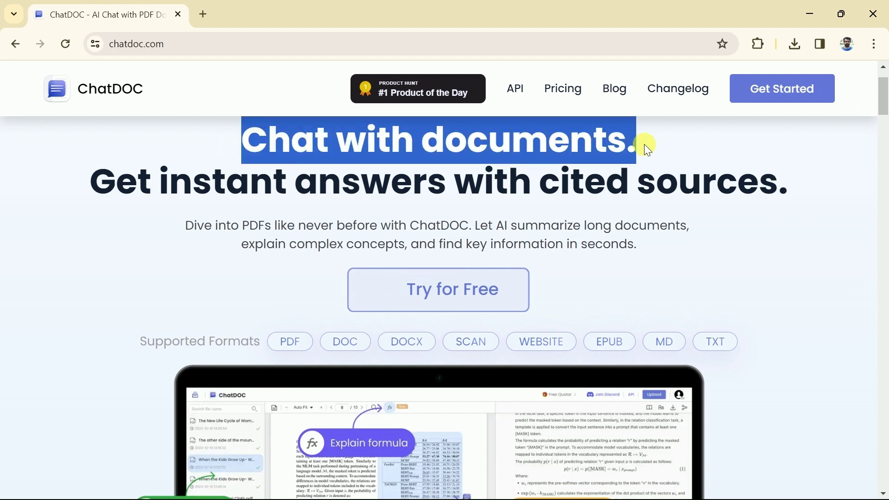
pyautogui.scroll(-3, 614, 204)
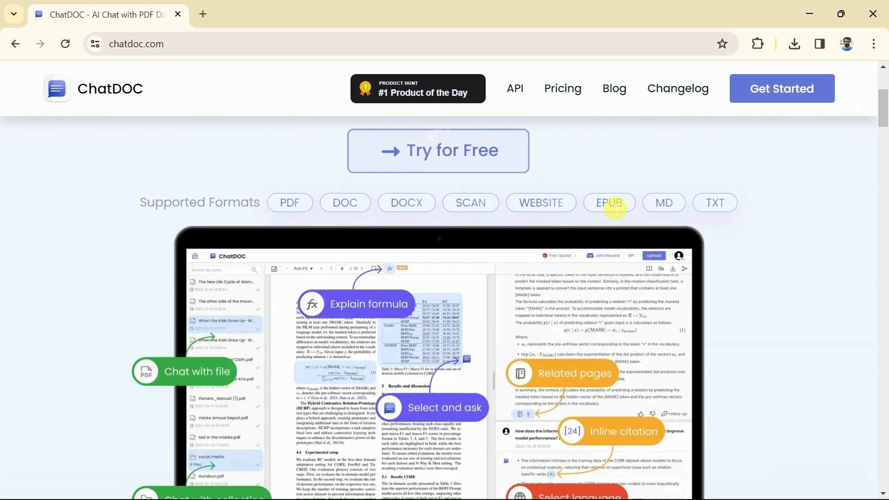
pyautogui.moveTo(141, 210); pyautogui.dragTo(254, 212)
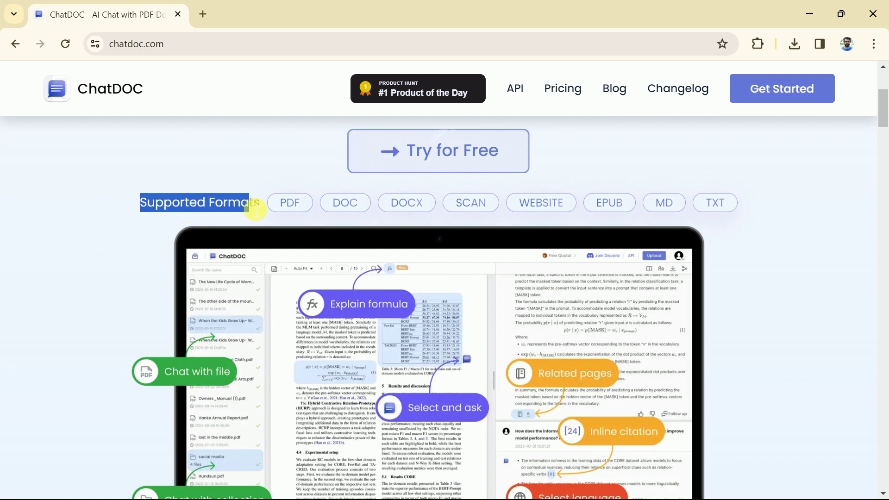
pyautogui.click(330, 213)
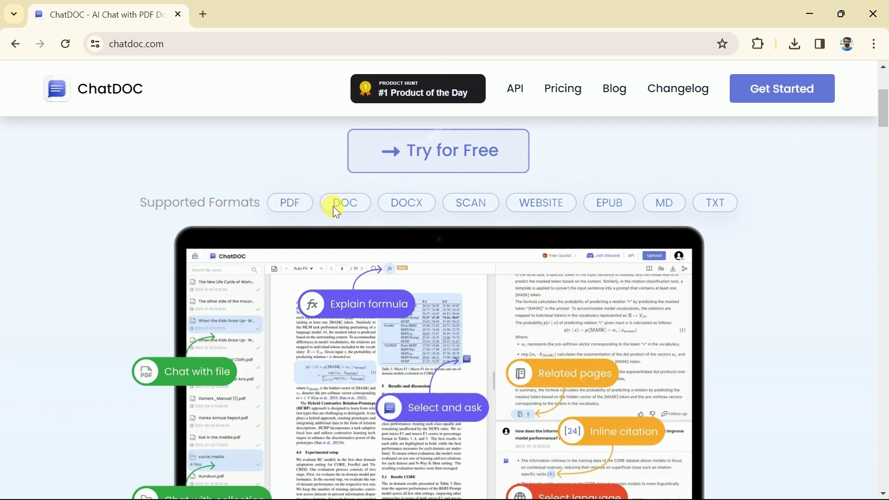
pyautogui.moveTo(392, 203); pyautogui.dragTo(433, 204)
pyautogui.click(432, 207)
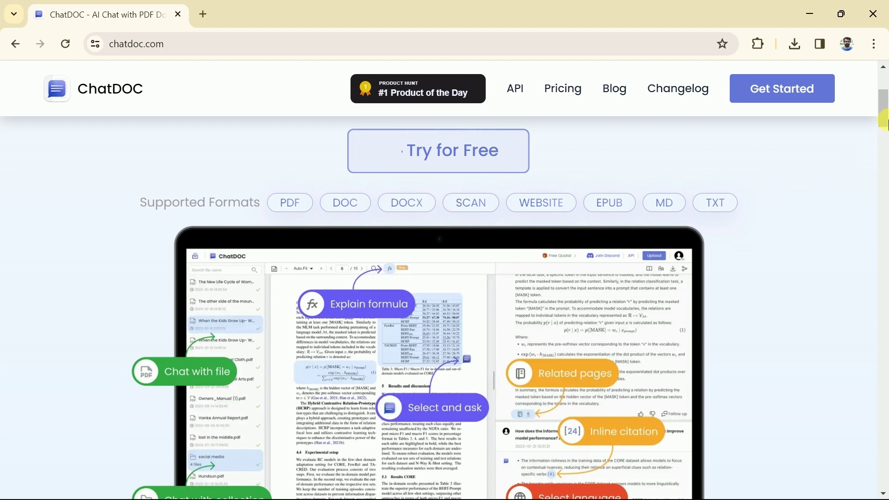
pyautogui.moveTo(884, 120); pyautogui.dragTo(885, 131)
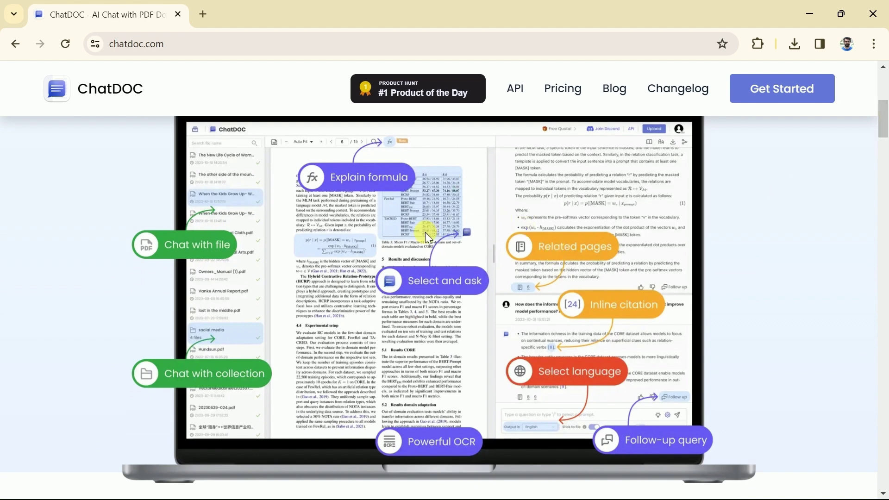
pyautogui.scroll(-15, 396, 248)
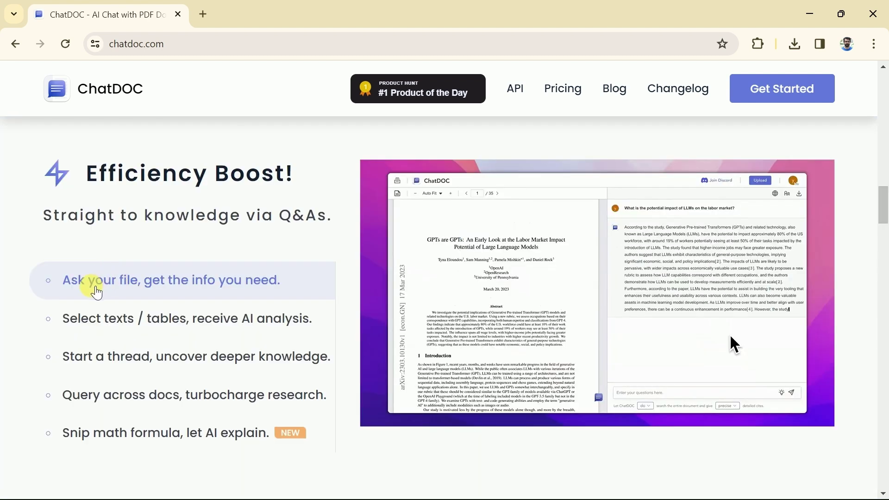
# Step: View the Select texts, Start a thread, Query across docs and Ask your file demos, then return to top
pyautogui.click(154, 313)
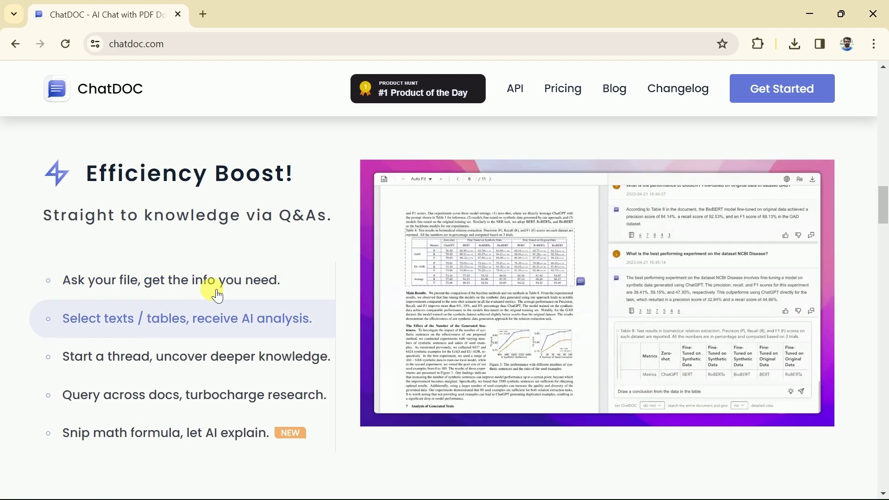
pyautogui.click(192, 361)
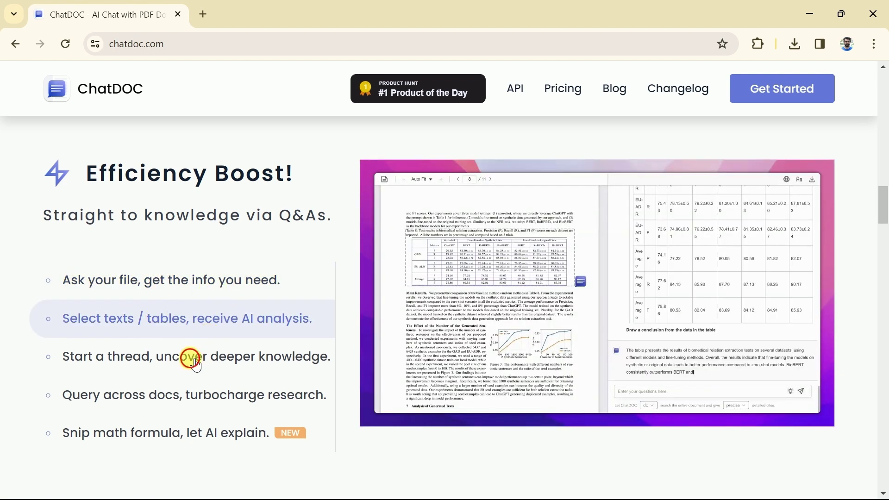
pyautogui.click(193, 407)
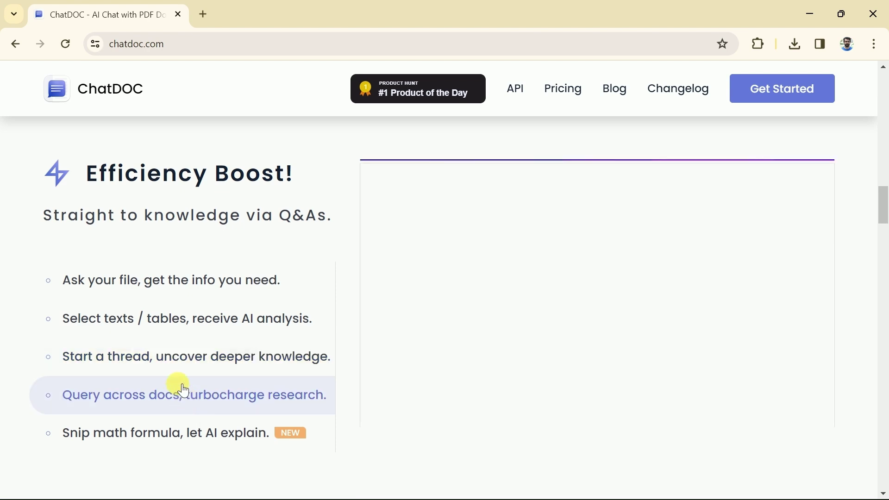
pyautogui.click(155, 284)
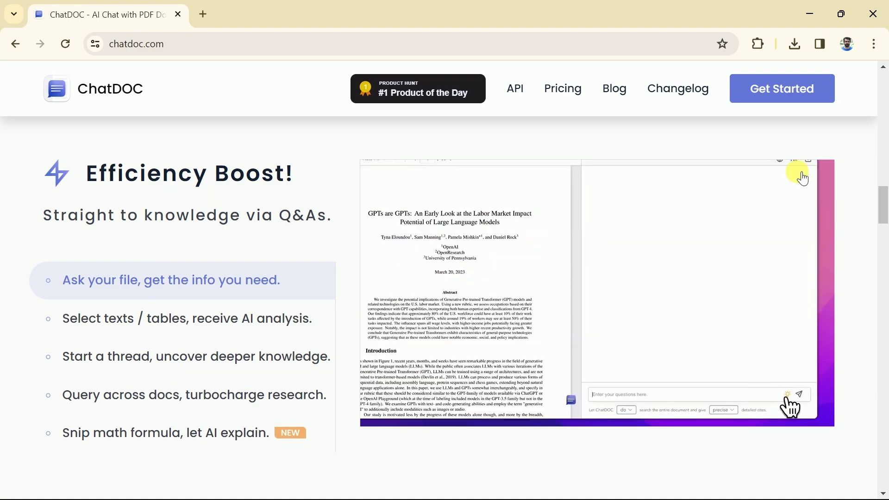
pyautogui.click(884, 285)
pyautogui.moveTo(885, 285); pyautogui.dragTo(846, 89)
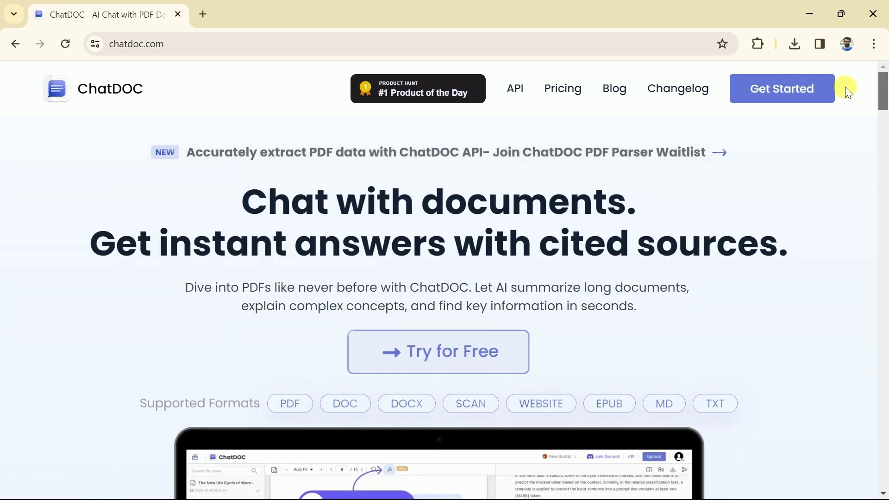
# Step: Sign in to ChatDOC with a Google account through Get Started
pyautogui.click(795, 98)
pyautogui.click(849, 77)
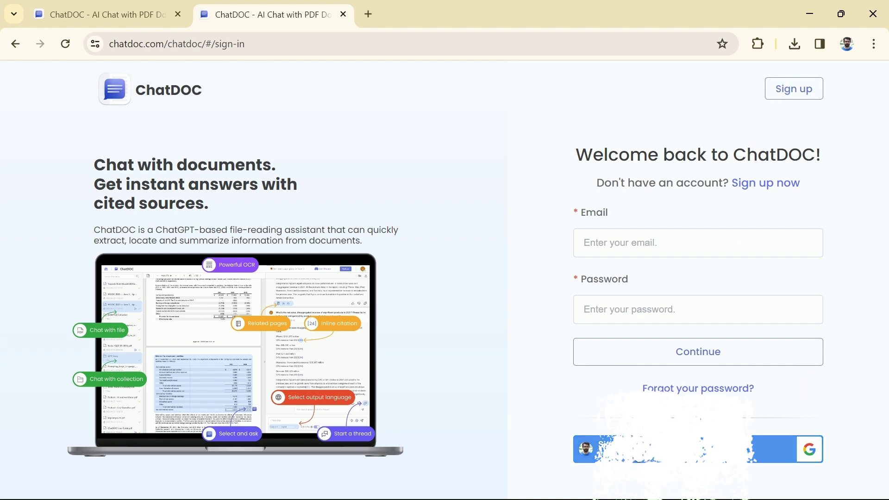
pyautogui.click(663, 449)
pyautogui.click(352, 272)
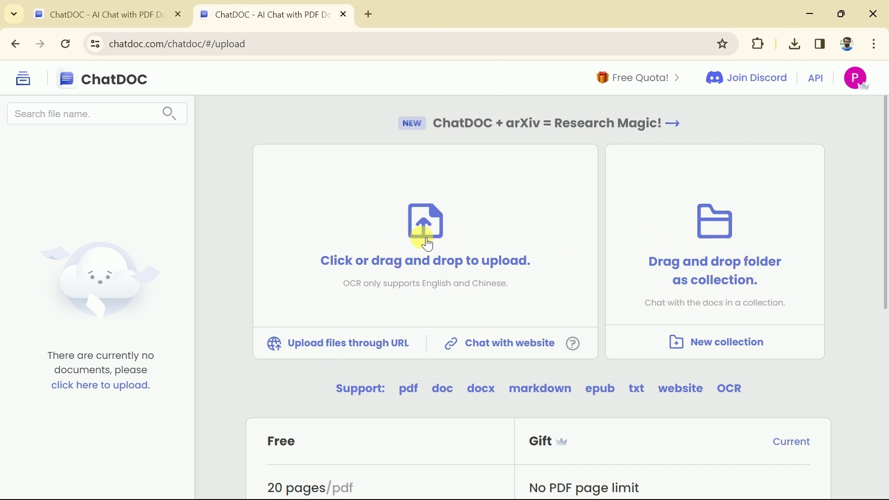
# Step: Upload 'Mathematics achievement in Pakistan.pdf' from the Desktop to ChatDOC
pyautogui.moveTo(346, 397); pyautogui.dragTo(749, 399)
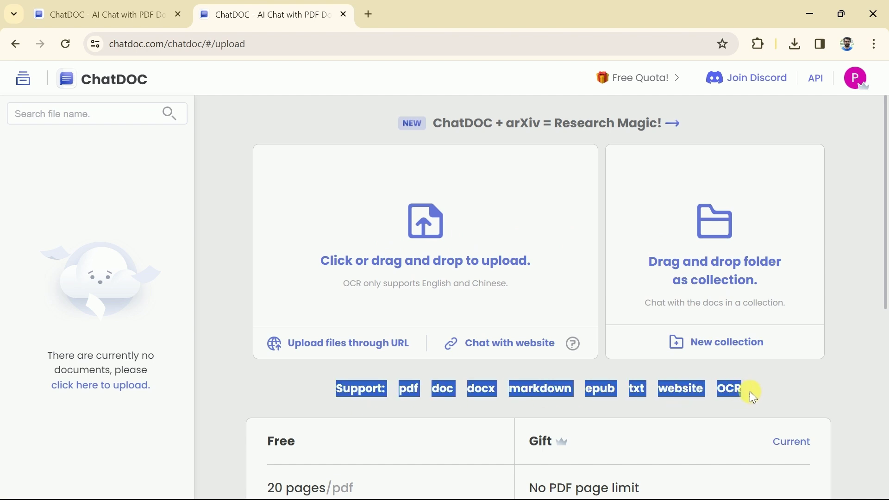
pyautogui.click(755, 396)
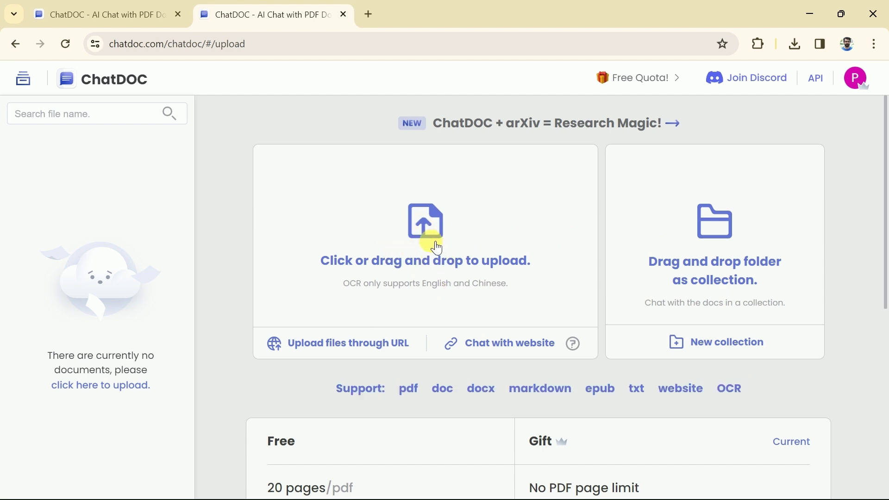
pyautogui.click(431, 245)
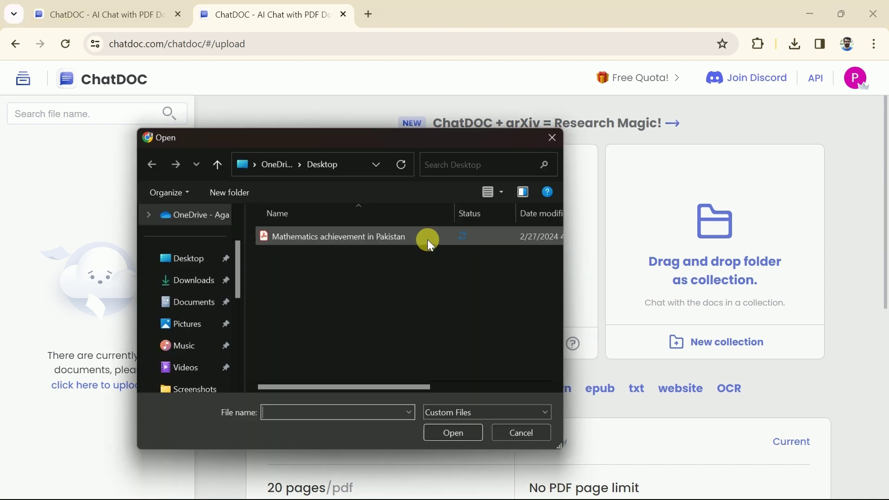
pyautogui.click(197, 270)
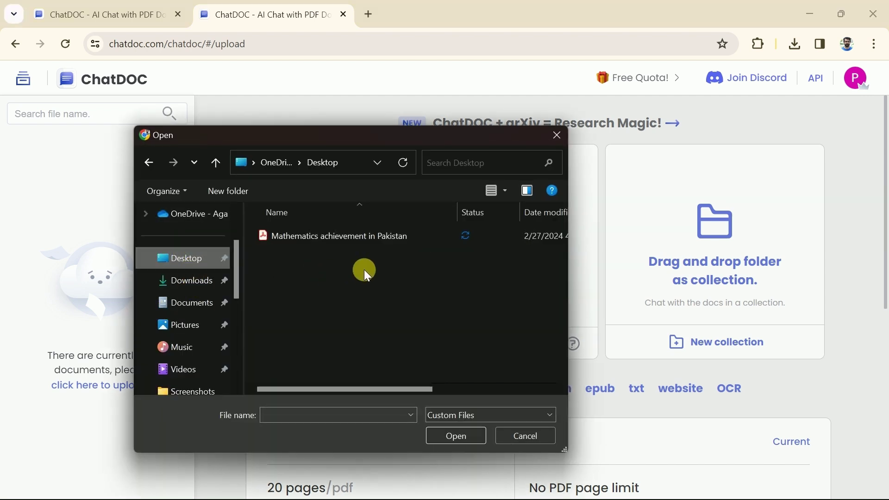
pyautogui.click(347, 239)
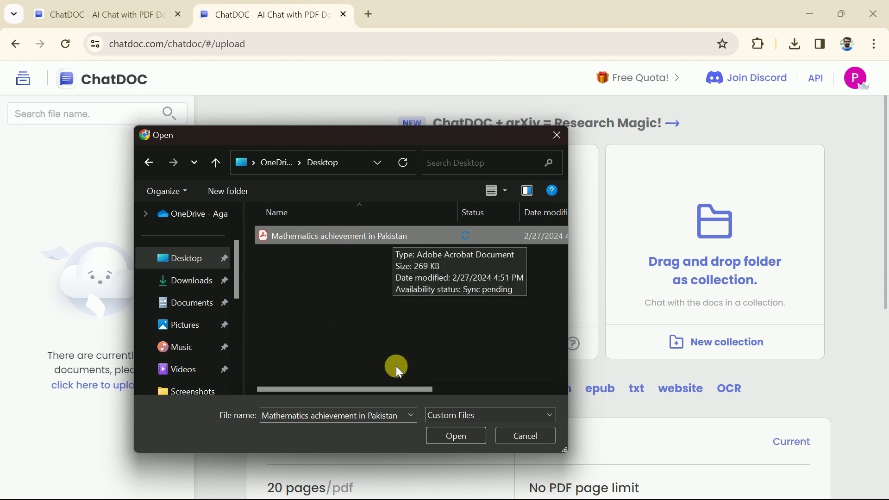
pyautogui.click(453, 433)
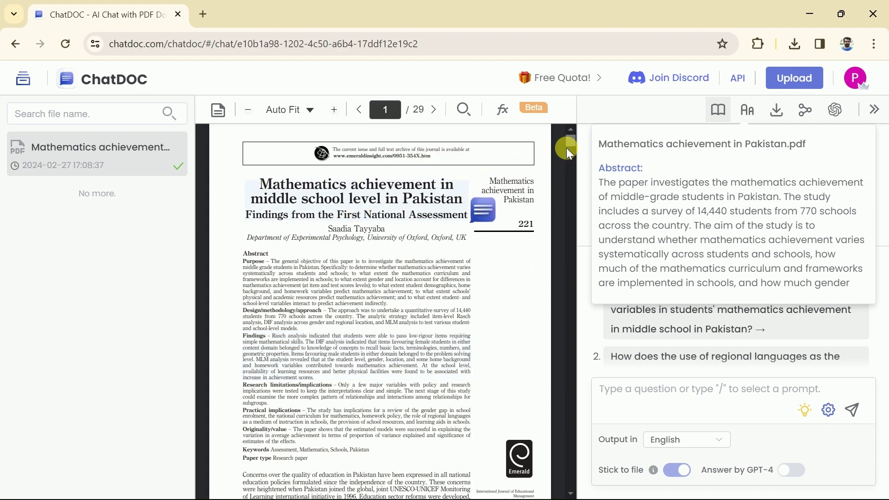
# Step: Scroll through the abstract summary and highlight its opening words
pyautogui.moveTo(573, 140)
pyautogui.mouseDown()
pyautogui.moveTo(563, 243)
pyautogui.moveTo(563, 135)
pyautogui.mouseUp()
pyautogui.scroll(-5, 693, 213)
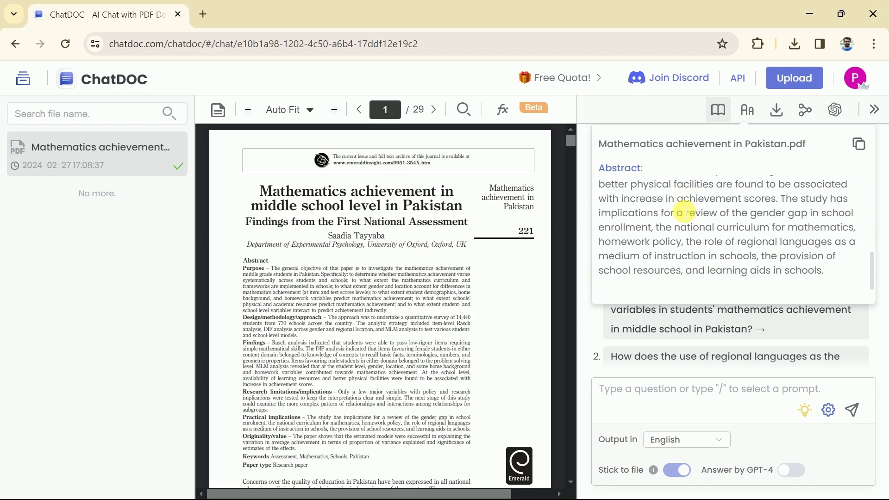
pyautogui.scroll(5, 685, 212)
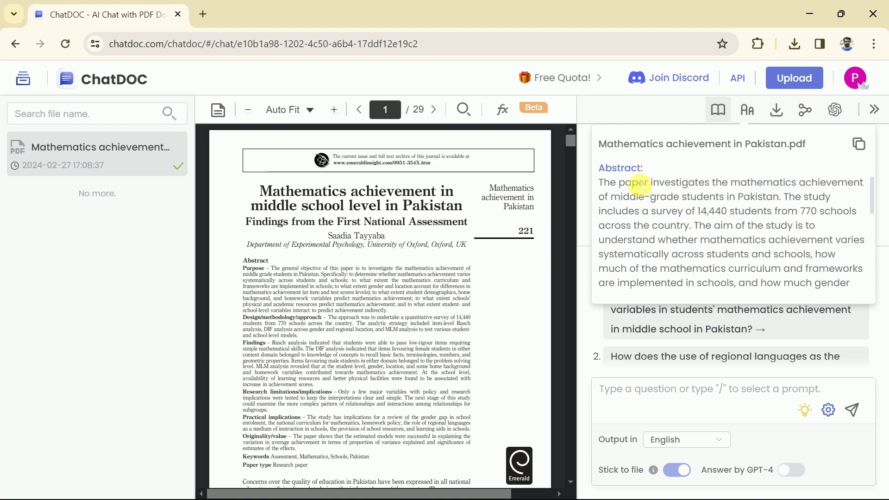
pyautogui.scroll(-1, 512, 307)
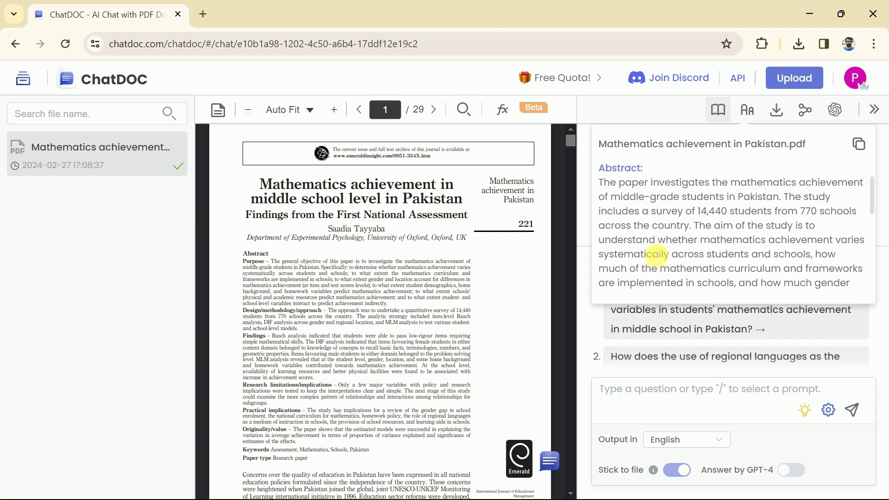
pyautogui.moveTo(607, 187); pyautogui.dragTo(833, 195)
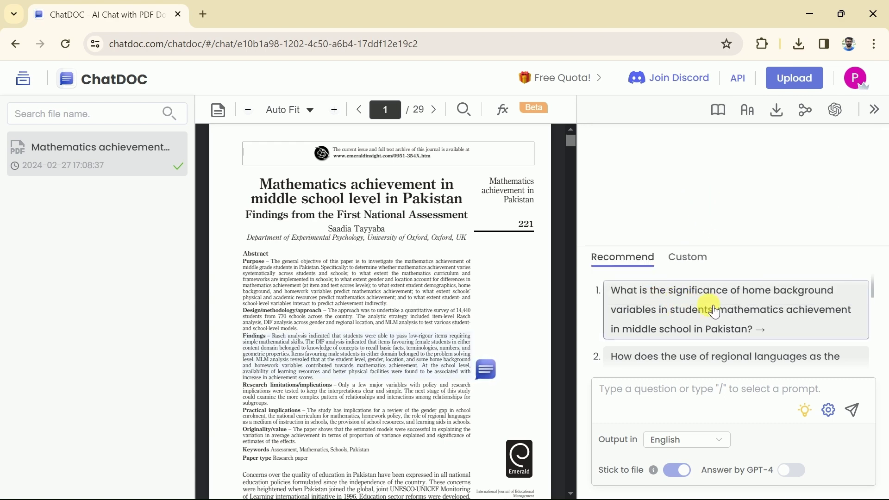
# Step: Ask the recommended home-background question and jump to its cited passage on page 23
pyautogui.moveTo(874, 287)
pyautogui.mouseDown()
pyautogui.moveTo(883, 315)
pyautogui.moveTo(869, 341)
pyautogui.moveTo(875, 363)
pyautogui.moveTo(875, 281)
pyautogui.mouseUp()
pyautogui.click(688, 316)
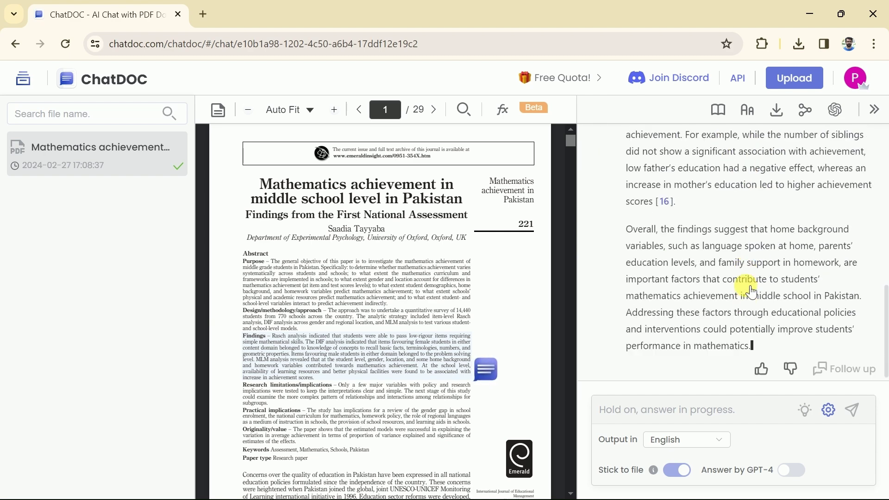
pyautogui.scroll(10, 647, 316)
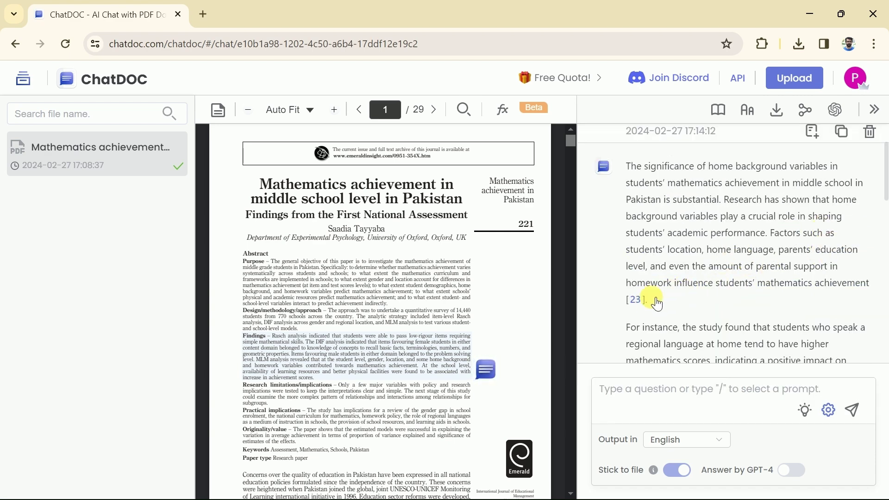
pyautogui.click(641, 308)
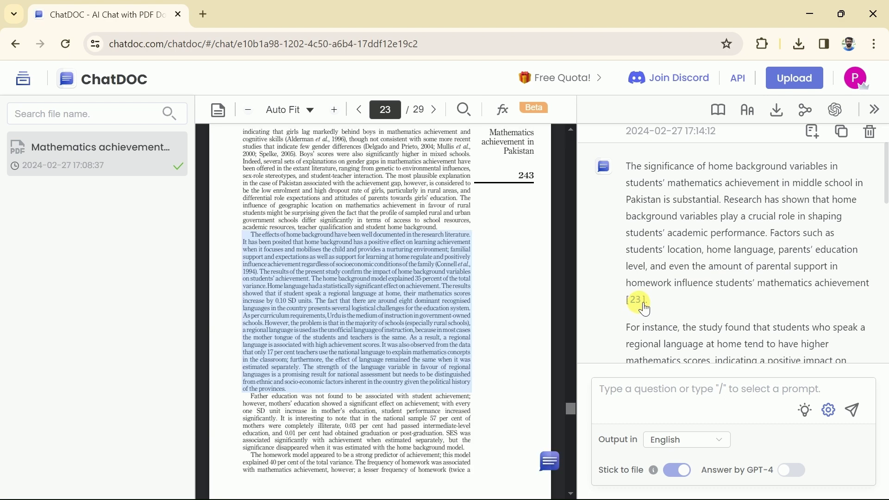
pyautogui.scroll(-10, 654, 312)
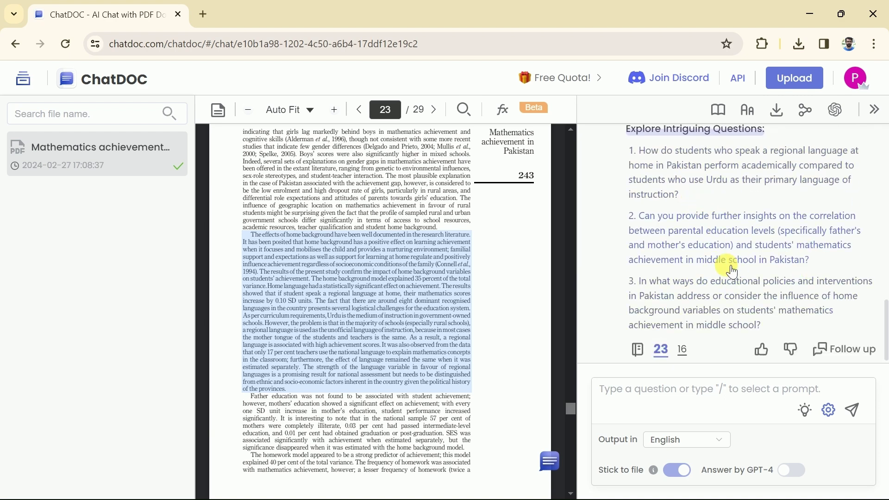
pyautogui.scroll(1, 840, 255)
pyautogui.scroll(-1, 741, 292)
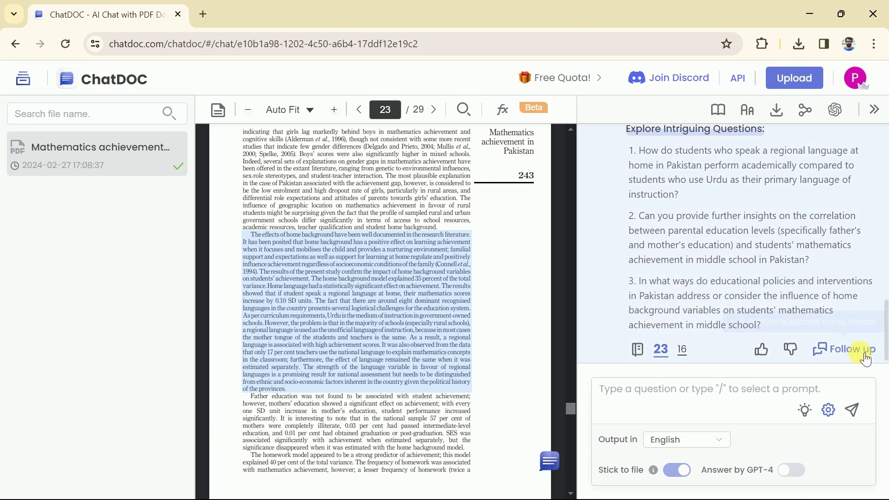
# Step: Ask in a follow-up thread which data collection method the study used
pyautogui.click(808, 284)
pyautogui.write('Can you provide informatio')
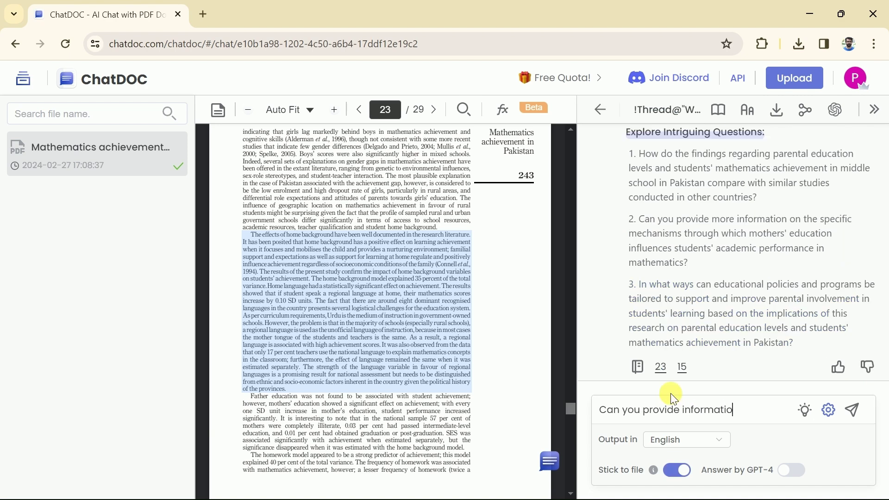
pyautogui.write('n about the method of data colle')
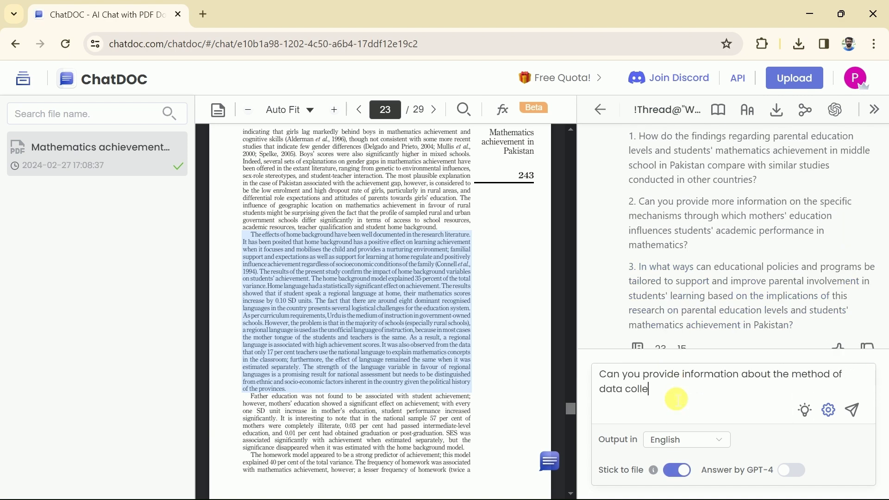
pyautogui.write('ction that has been used in the study?')
pyautogui.moveTo(792, 375); pyautogui.dragTo(843, 394)
pyautogui.click(853, 409)
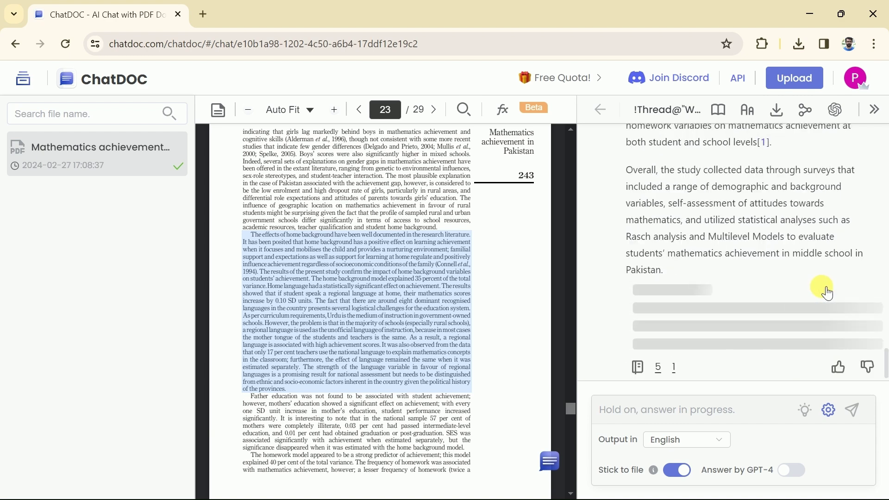
pyautogui.scroll(10, 822, 292)
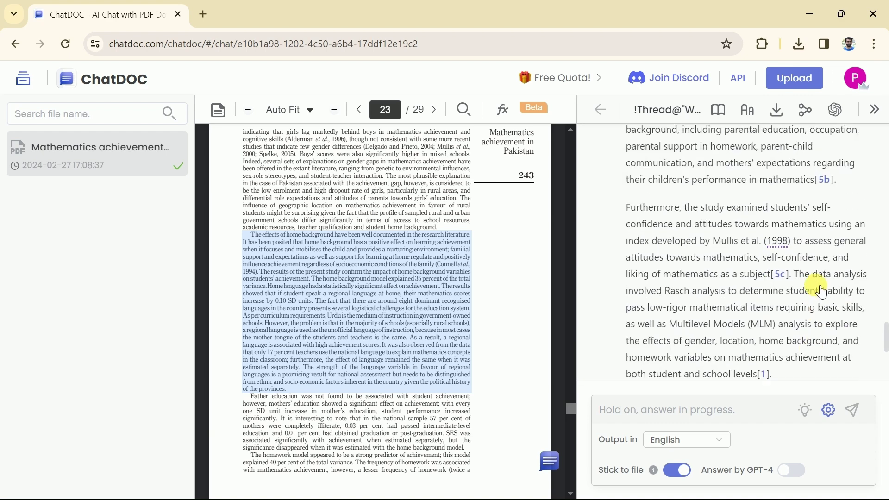
pyautogui.scroll(3, 822, 292)
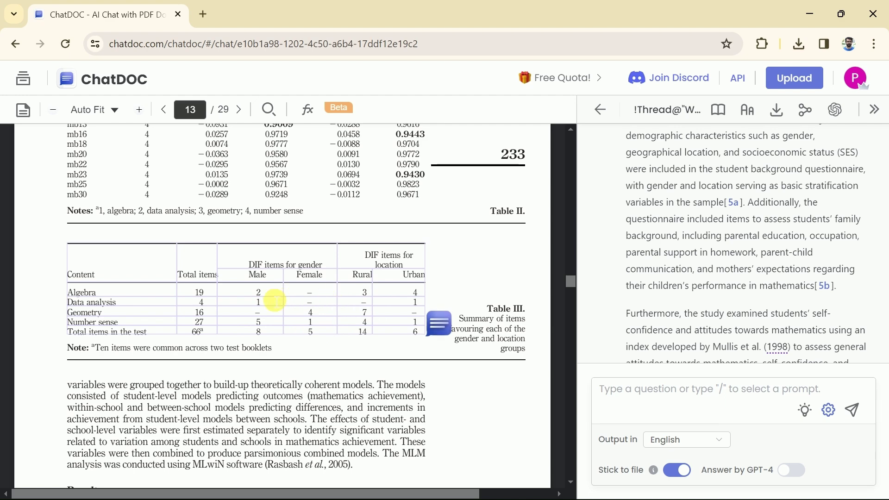
# Step: Quote Table III into the chat and ask for detailed information about the table
pyautogui.click(450, 329)
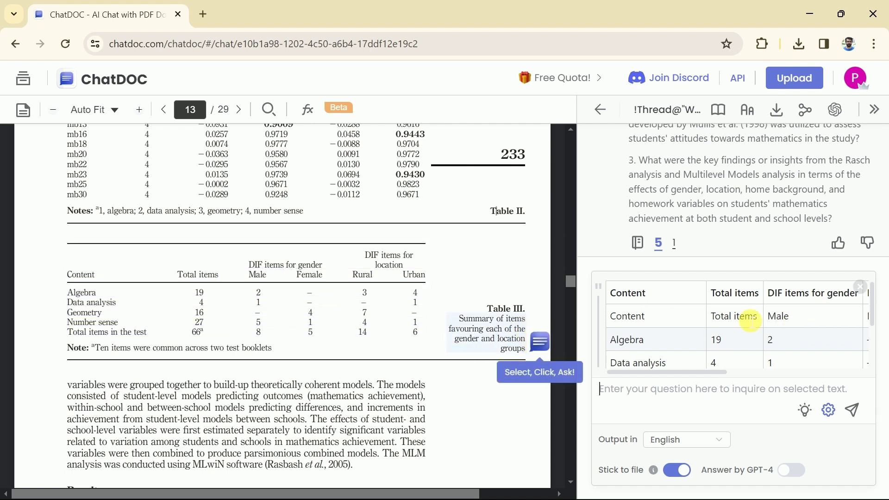
pyautogui.scroll(-3, 746, 321)
pyautogui.scroll(3, 782, 337)
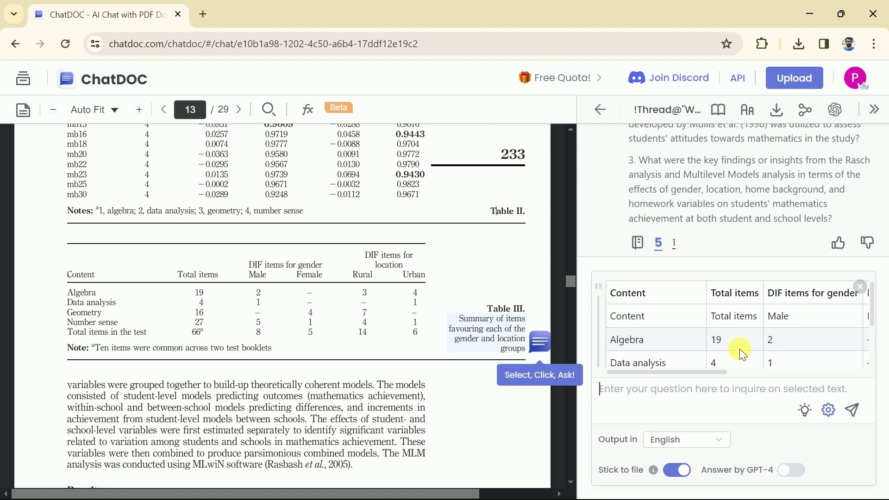
pyautogui.scroll(-3, 738, 342)
pyautogui.write('Can y')
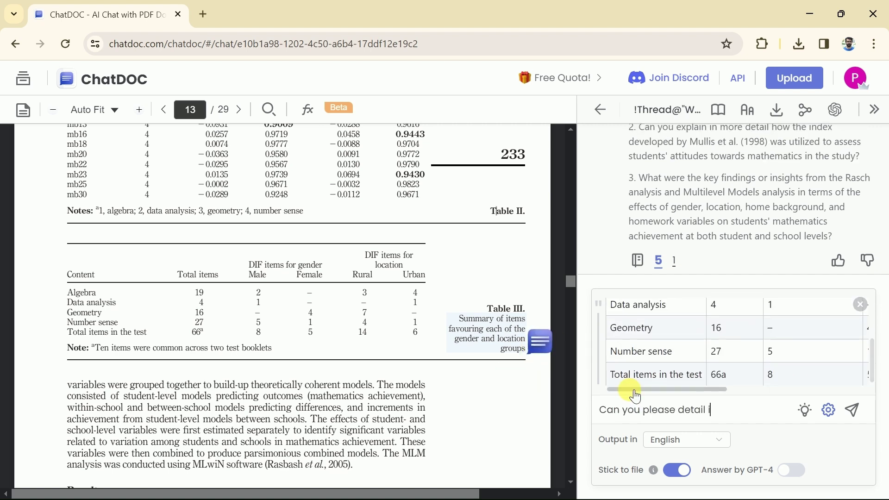
pyautogui.write('ou please provide detail informa')
pyautogui.press('BackSpace')
pyautogui.press('BackSpace')
pyautogui.press('BackSpace')
pyautogui.press('BackSpace')
pyautogui.press('BackSpace')
pyautogui.press('BackSpace')
pyautogui.press('BackSpace')
pyautogui.press('BackSpace')
pyautogui.press('BackSpace')
pyautogui.press('BackSpace')
pyautogui.press('BackSpace')
pyautogui.press('BackSpace')
pyautogui.press('BackSpace')
pyautogui.press('BackSpace')
pyautogui.write('provide detail information about the table')
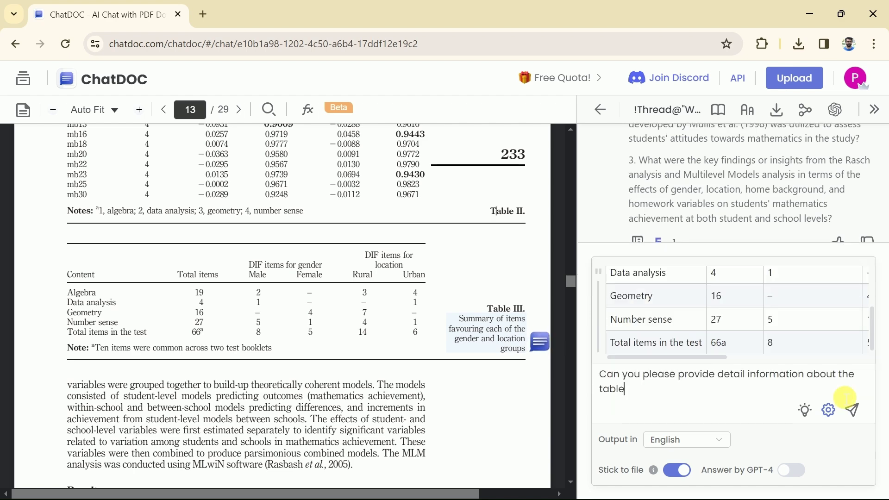
pyautogui.write('?')
pyautogui.hotkey('shift', 'Return')
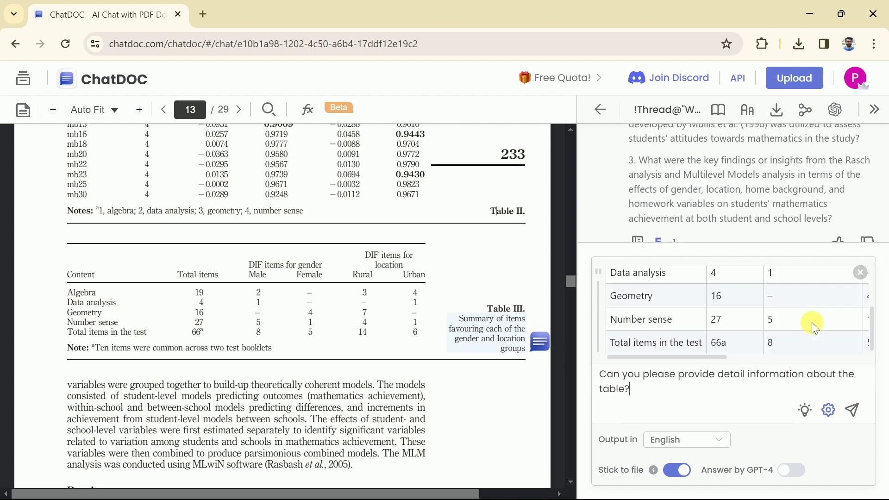
pyautogui.click(852, 410)
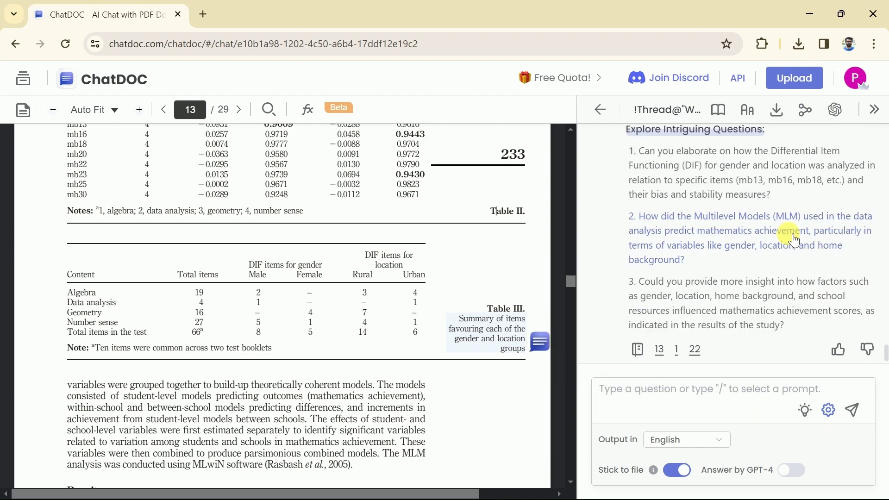
# Step: Scroll the PDF to Table IV on page 14 and select its ICC formula note
pyautogui.scroll(8, 810, 278)
pyautogui.scroll(10, 813, 280)
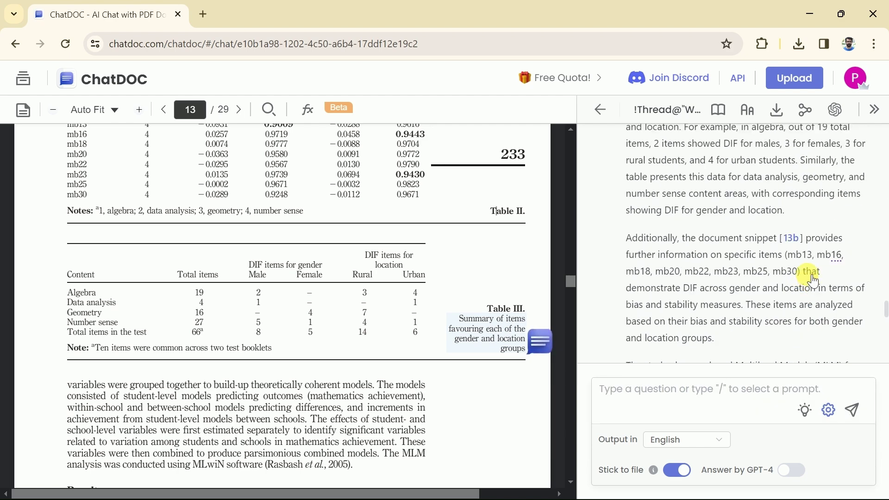
pyautogui.scroll(6, 814, 282)
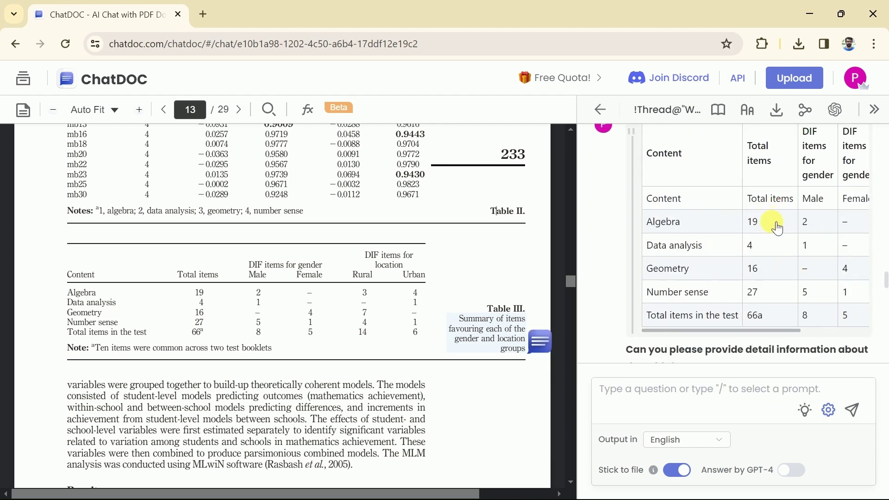
pyautogui.moveTo(394, 301); pyautogui.dragTo(444, 309)
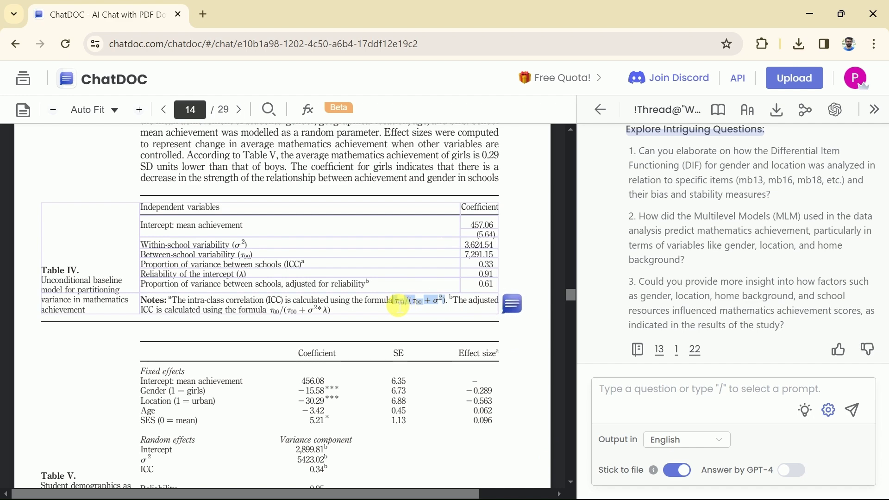
# Step: Quote the selected ICC formula note and ask 'What this formula is all about?'
pyautogui.click(515, 306)
pyautogui.moveTo(681, 372); pyautogui.dragTo(864, 371)
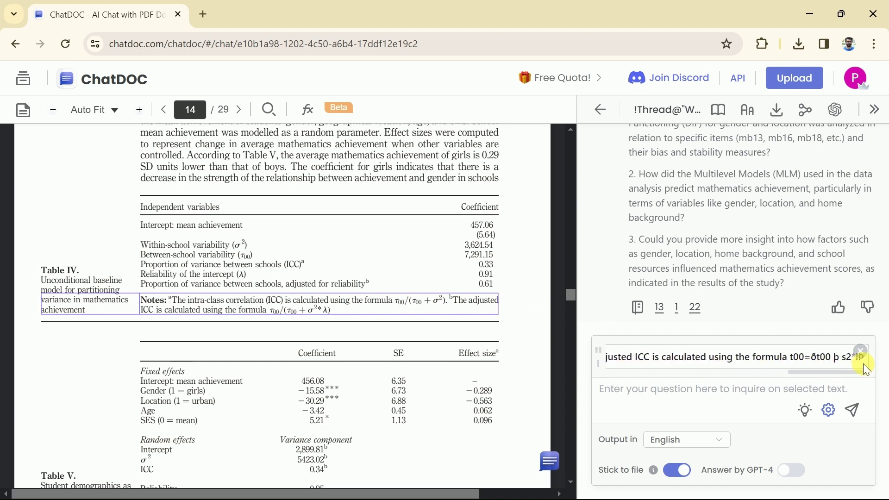
pyautogui.click(653, 395)
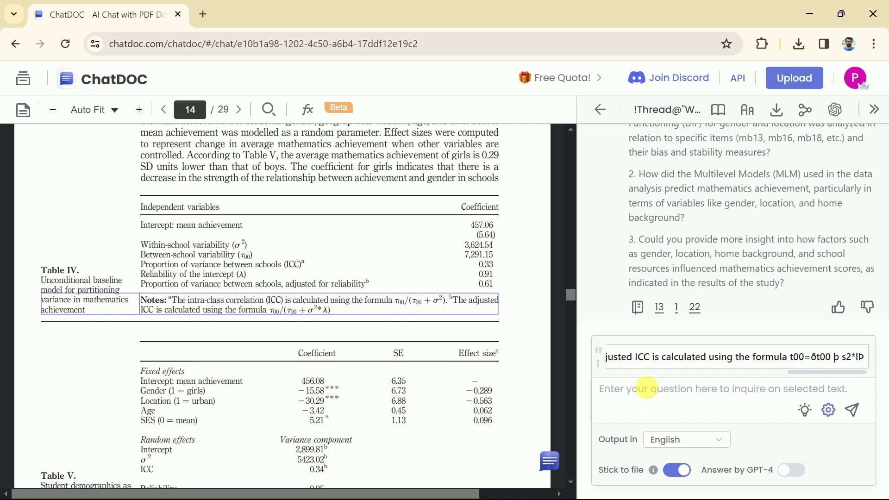
pyautogui.write('What this formula ')
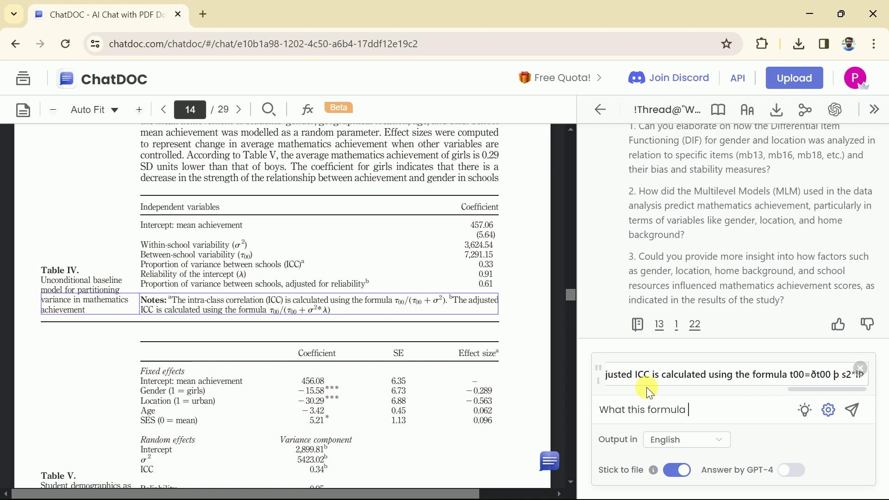
pyautogui.write('is all about?')
pyautogui.press('Return')
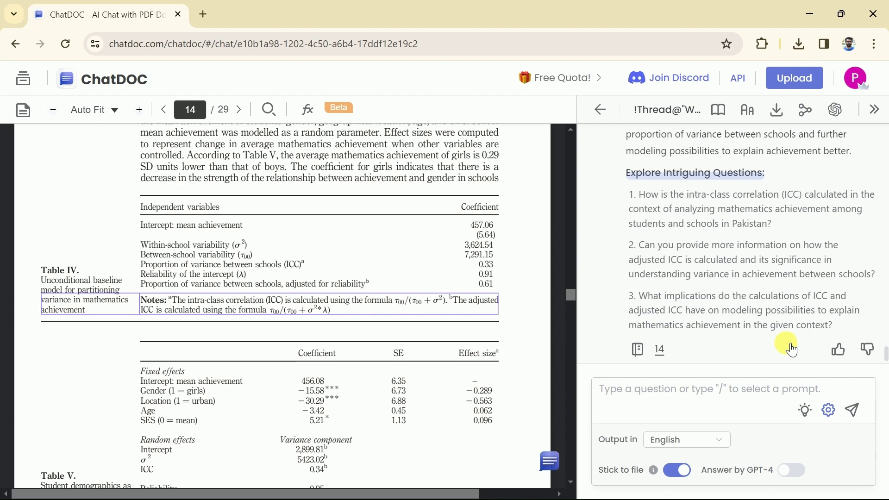
# Step: Inspect the research PDFs in the Desktop's Mathematics folder, then start a folder upload in ChatDOC
pyautogui.scroll(10, 748, 283)
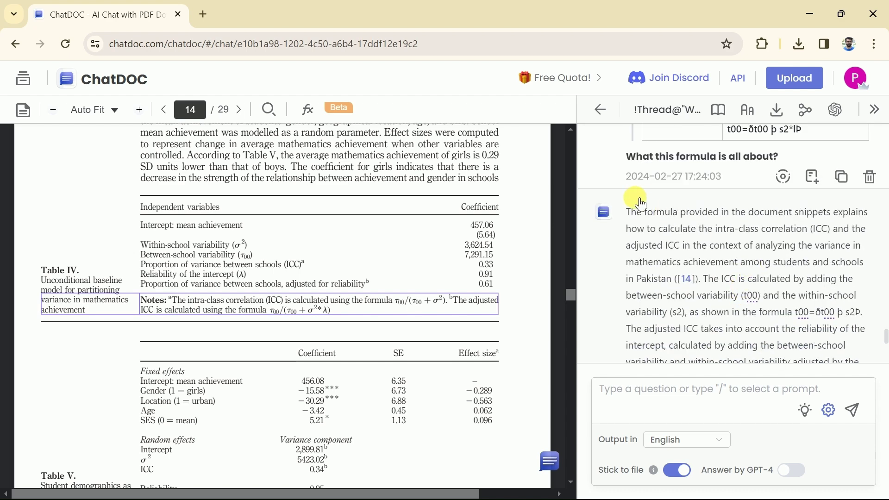
pyautogui.scroll(3, 741, 250)
pyautogui.scroll(-3, 745, 270)
pyautogui.scroll(-1, 744, 270)
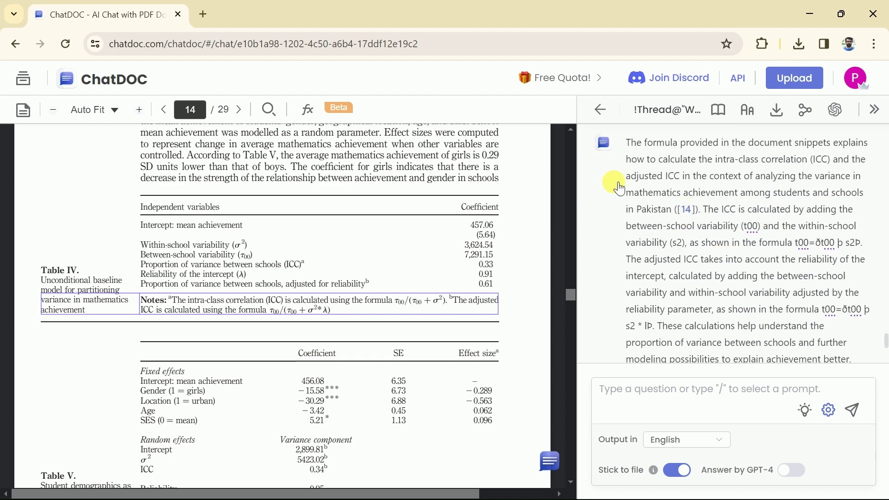
pyautogui.hotkey('alt', 'Left')
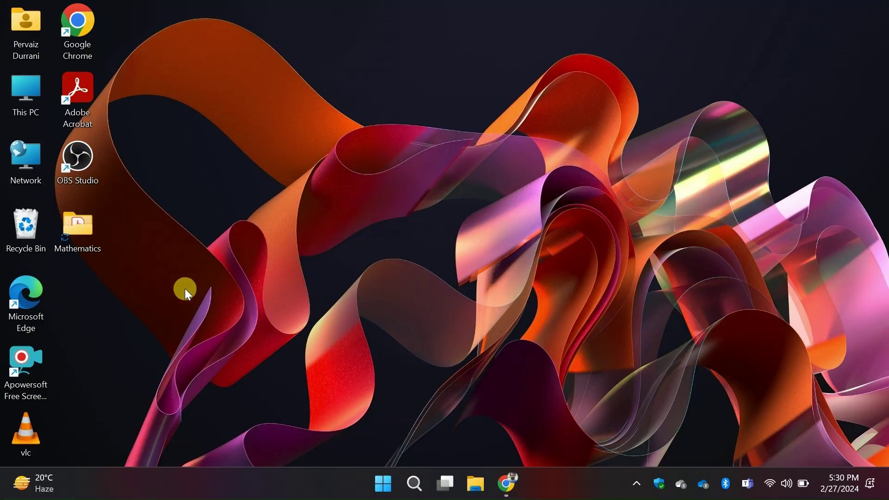
pyautogui.doubleClick(79, 229)
pyautogui.moveTo(583, 219); pyautogui.dragTo(228, 324)
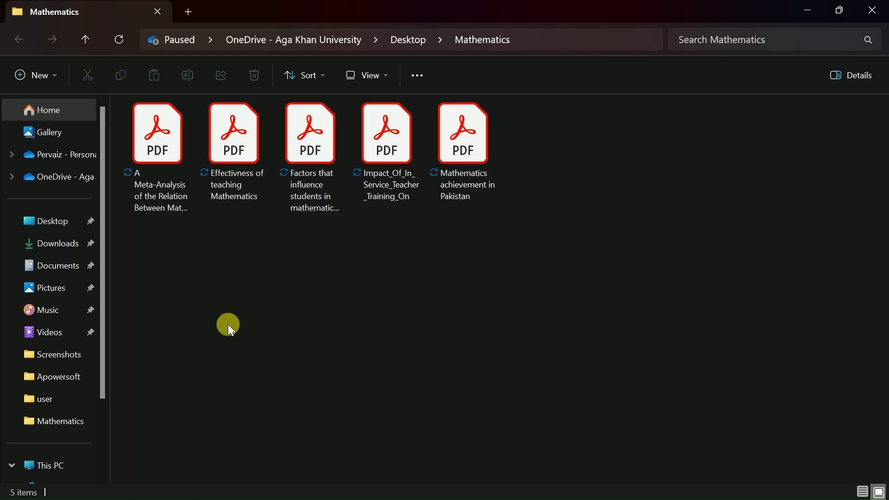
pyautogui.click(180, 221)
pyautogui.click(250, 193)
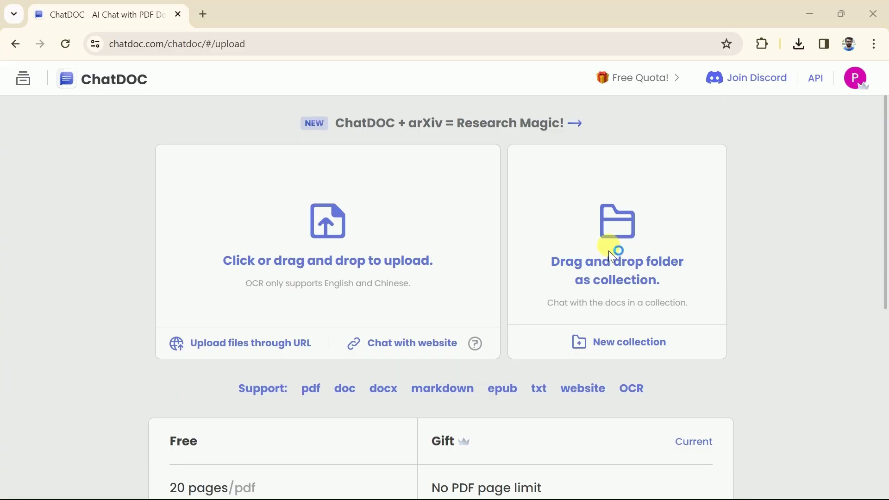
pyautogui.click(611, 249)
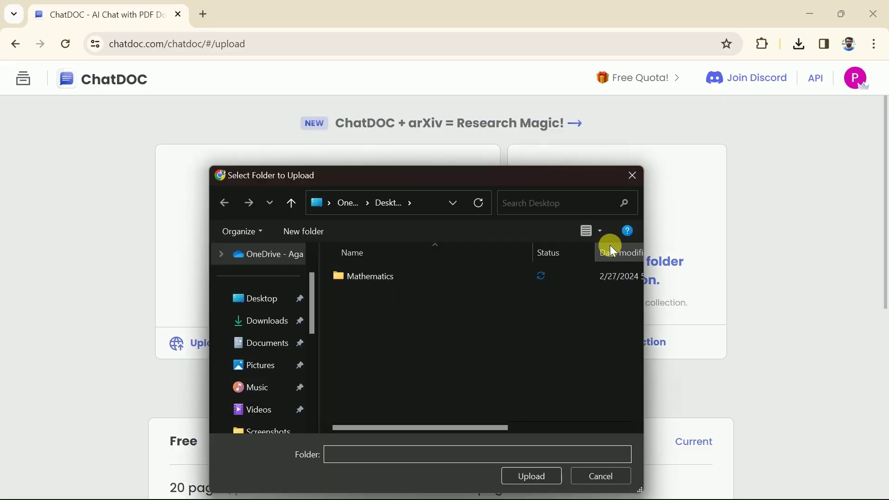
# Step: Pick the Mathematics folder on the Desktop and upload its five PDFs as a collection
pyautogui.click(256, 300)
pyautogui.click(394, 277)
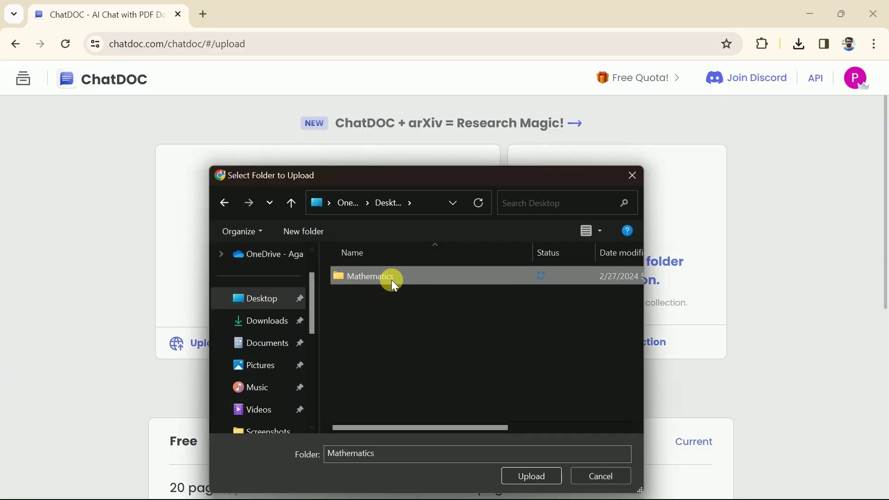
pyautogui.click(533, 477)
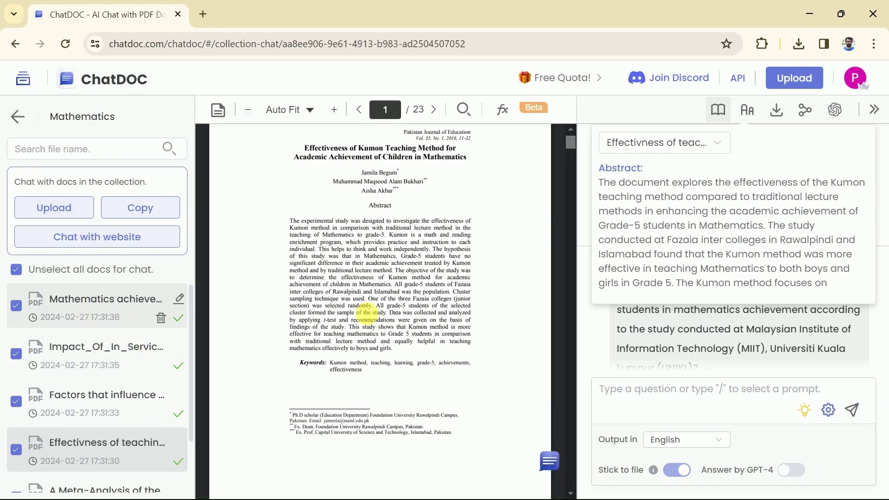
# Step: Preview the teacher training, student factors, teaching effectiveness and meta-analysis papers in turn
pyautogui.click(99, 347)
pyautogui.scroll(-2, 101, 347)
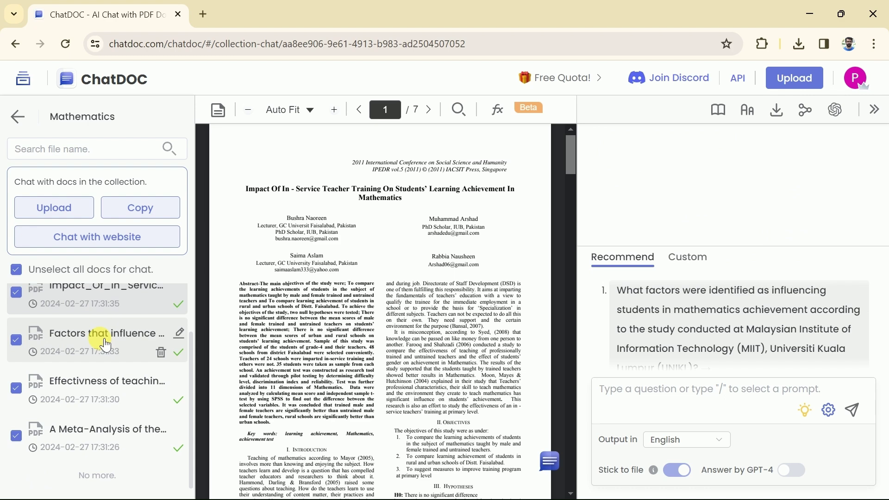
pyautogui.click(103, 350)
pyautogui.click(89, 393)
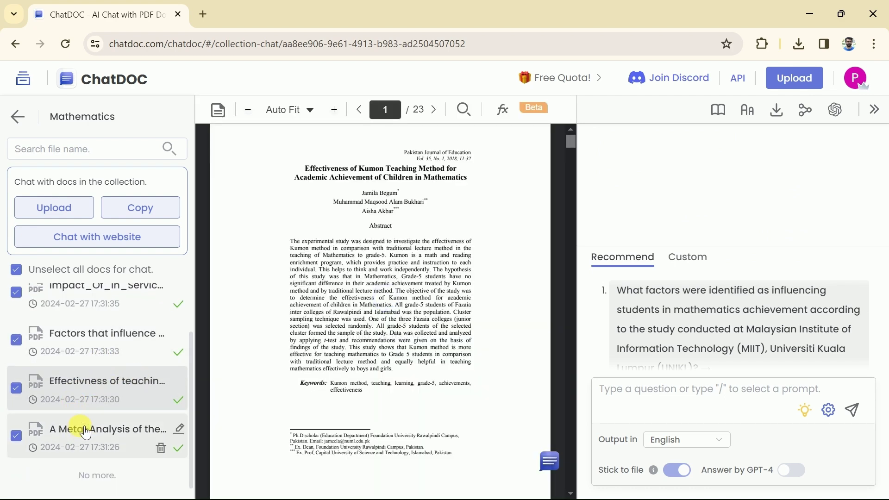
pyautogui.click(85, 433)
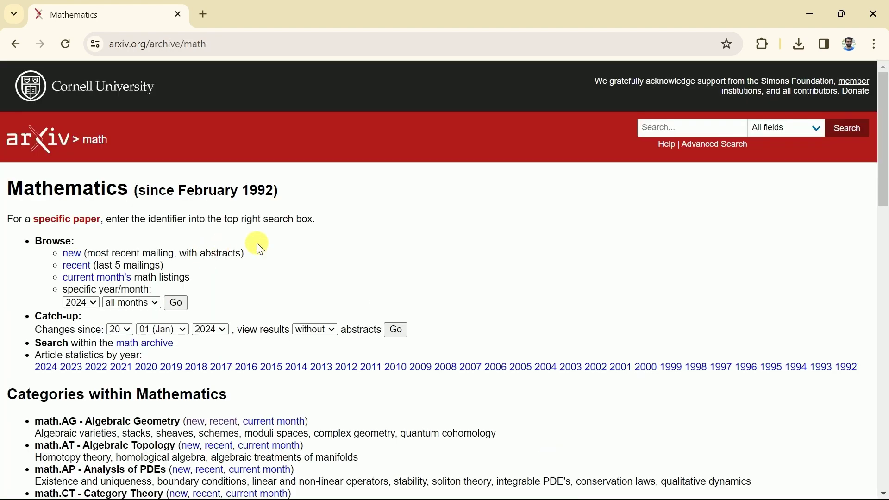
pyautogui.moveTo(883, 133); pyautogui.dragTo(884, 183)
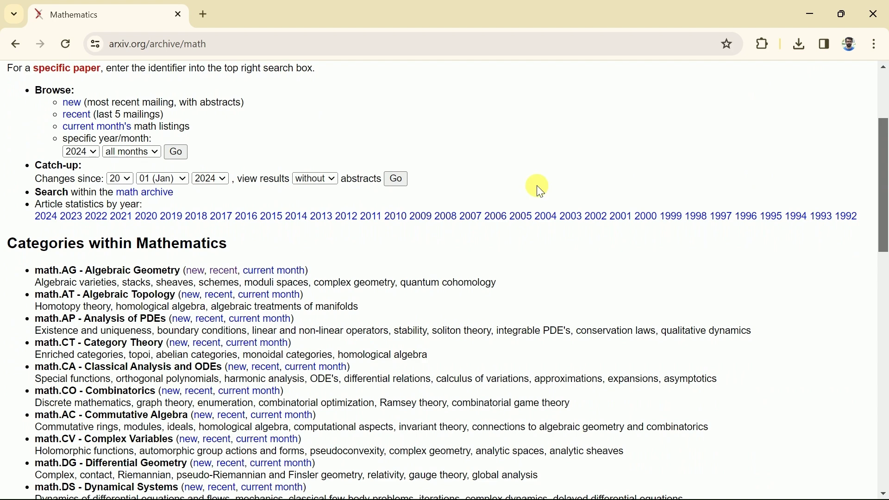
# Step: Open the first recent math.AG paper, 2402.16826 'Belyi maps from zeroes of hypergeometric polynomials', as a PDF
pyautogui.click(224, 271)
pyautogui.scroll(-7, 353, 231)
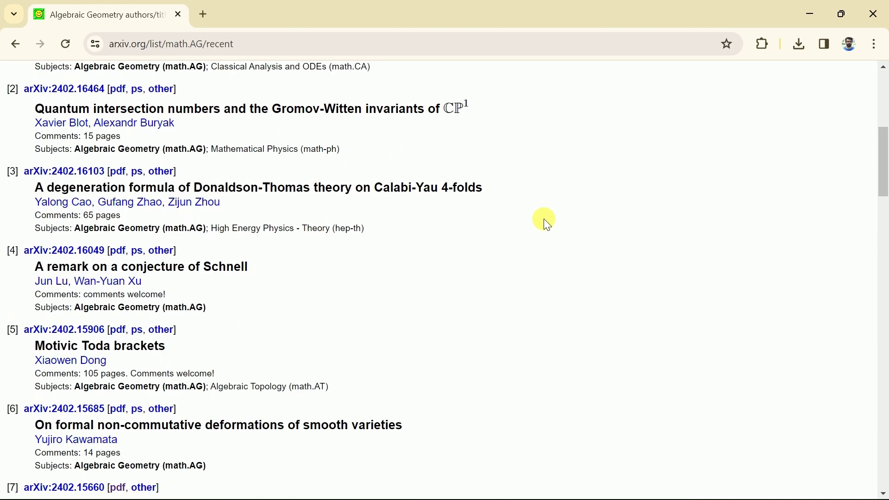
pyautogui.moveTo(882, 185); pyautogui.dragTo(871, 138)
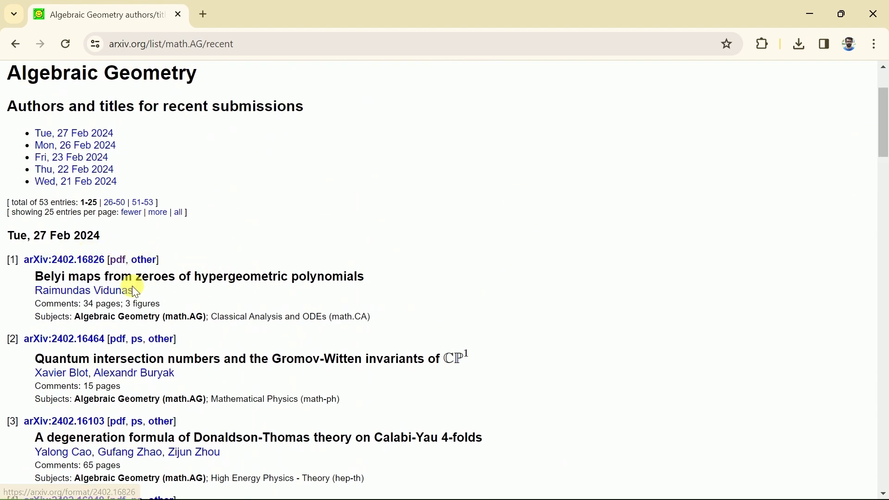
pyautogui.click(119, 260)
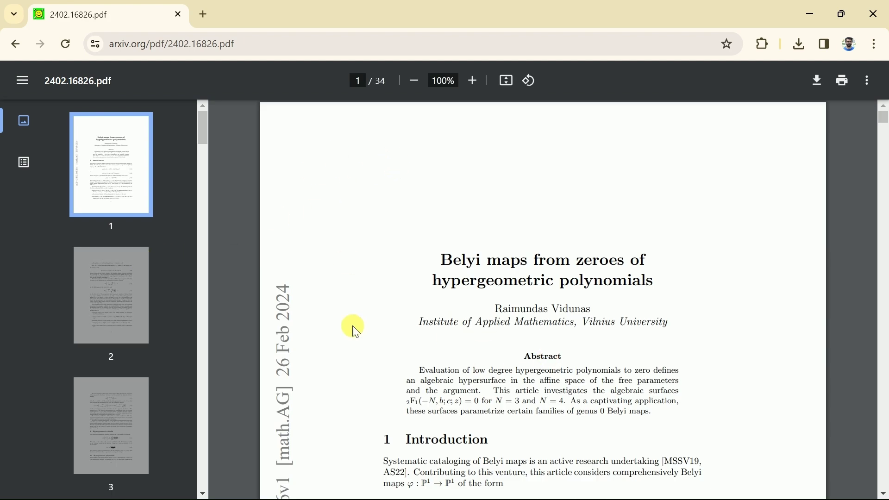
pyautogui.moveTo(885, 124)
pyautogui.mouseDown()
pyautogui.moveTo(885, 202)
pyautogui.moveTo(885, 118)
pyautogui.mouseUp()
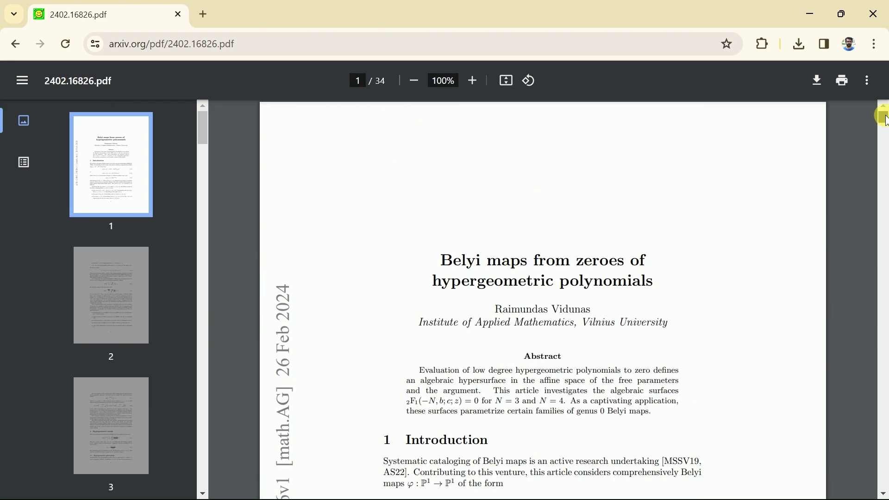
# Step: Load paper 2402.16826 into ChatDOC by prefixing 'chat' to its arxiv.org address
pyautogui.hotkey('ctrl', 'l')
pyautogui.press('Home')
pyautogui.press('Right')
pyautogui.press('Right')
pyautogui.press('Right')
pyautogui.press('Right')
pyautogui.press('Right')
pyautogui.press('Right')
pyautogui.press('Right')
pyautogui.press('Right')
pyautogui.write('cha')
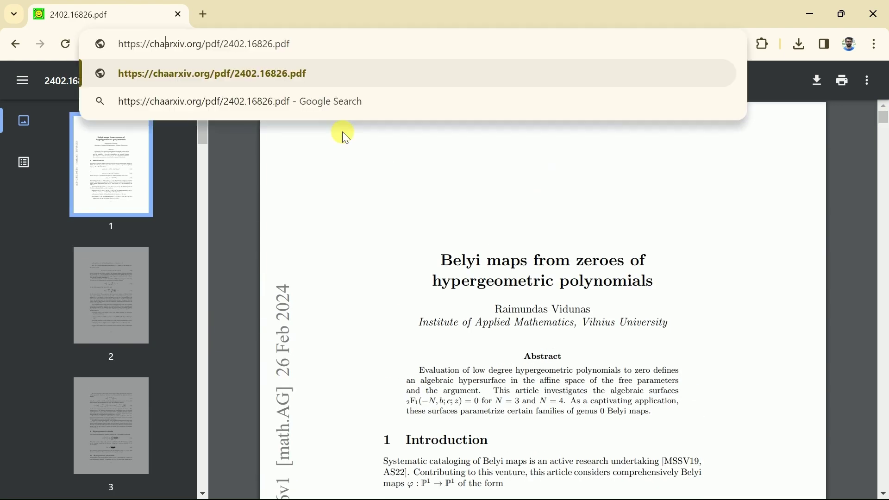
pyautogui.write('t')
pyautogui.press('Return')
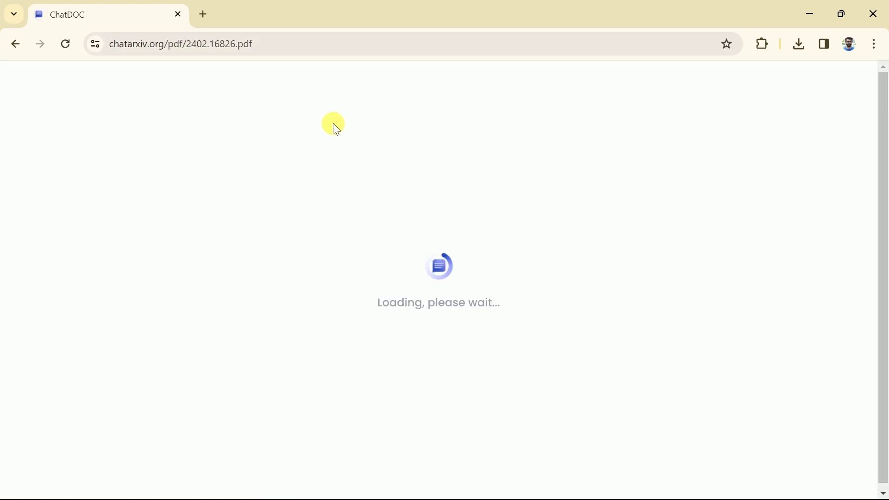
# Step: Review the paper's abstract summary and recommended questions, then show 30-day plan pricing
pyautogui.moveTo(581, 145); pyautogui.dragTo(570, 168)
pyautogui.scroll(-5, 704, 201)
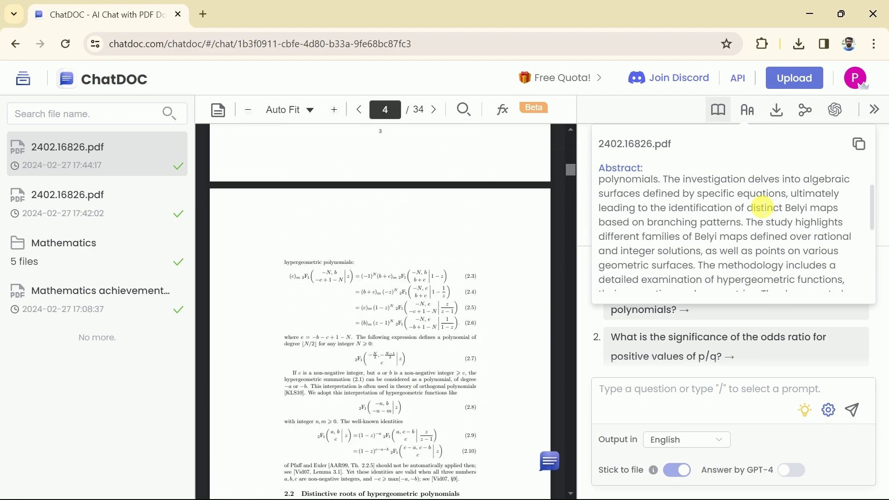
pyautogui.scroll(5, 762, 207)
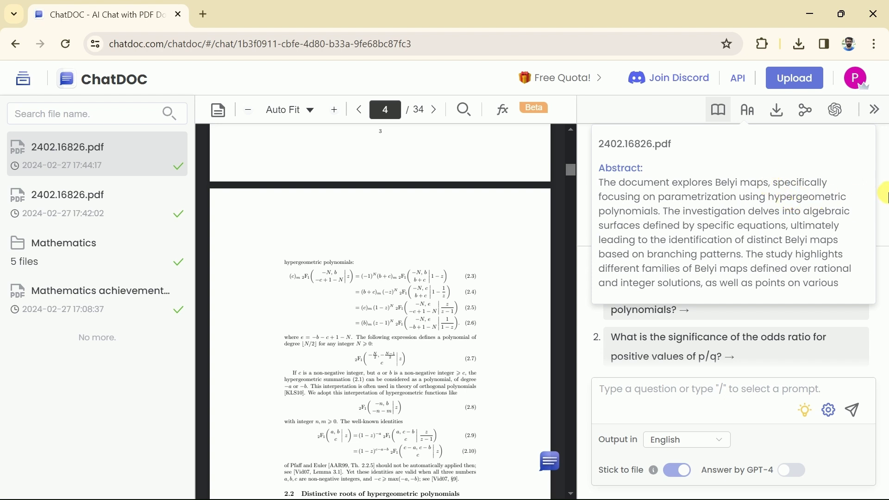
pyautogui.scroll(-5, 735, 315)
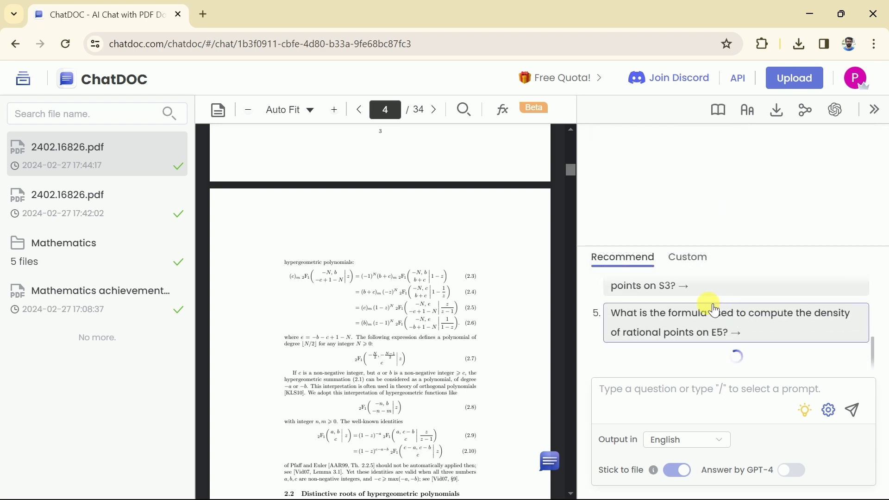
pyautogui.scroll(5, 744, 318)
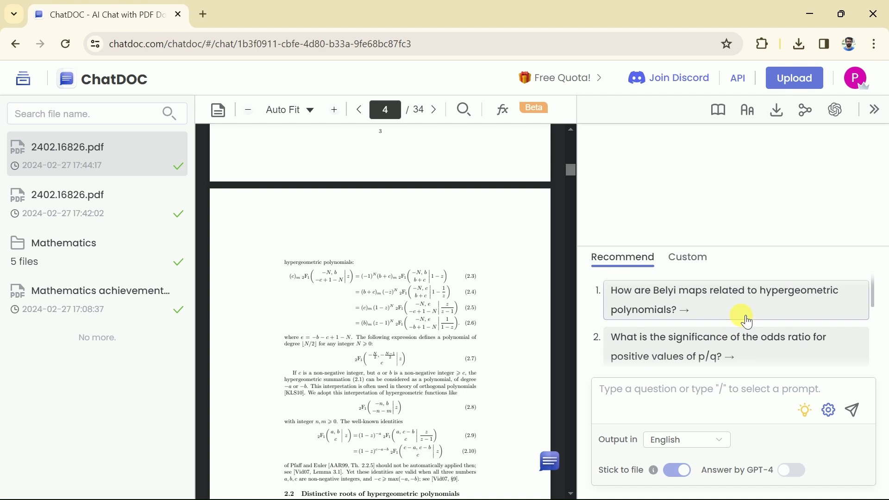
pyautogui.scroll(-5, 407, 314)
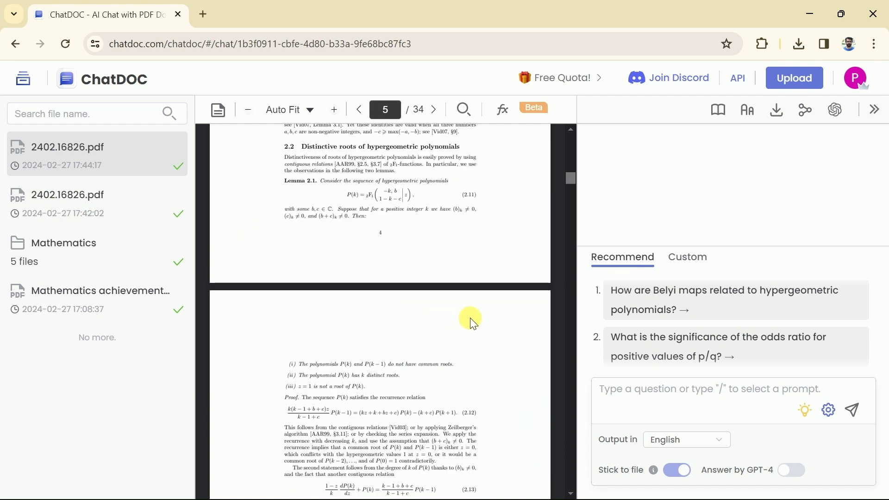
pyautogui.scroll(-5, 508, 317)
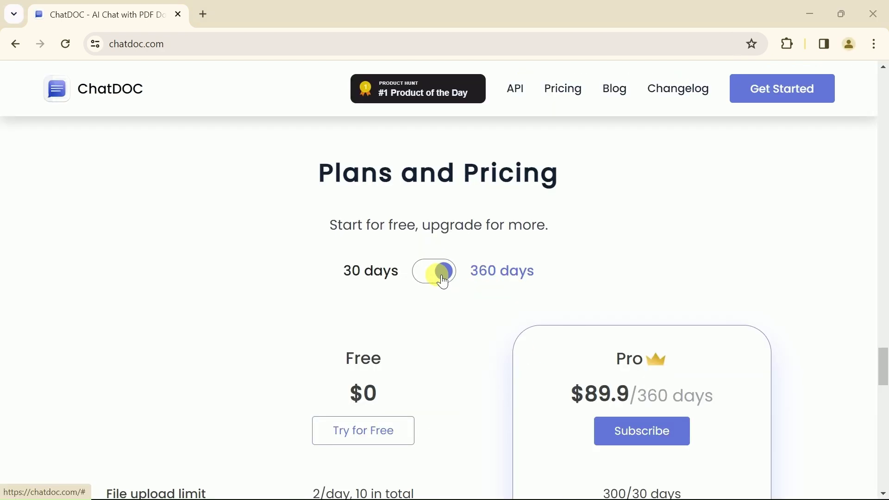
pyautogui.click(442, 280)
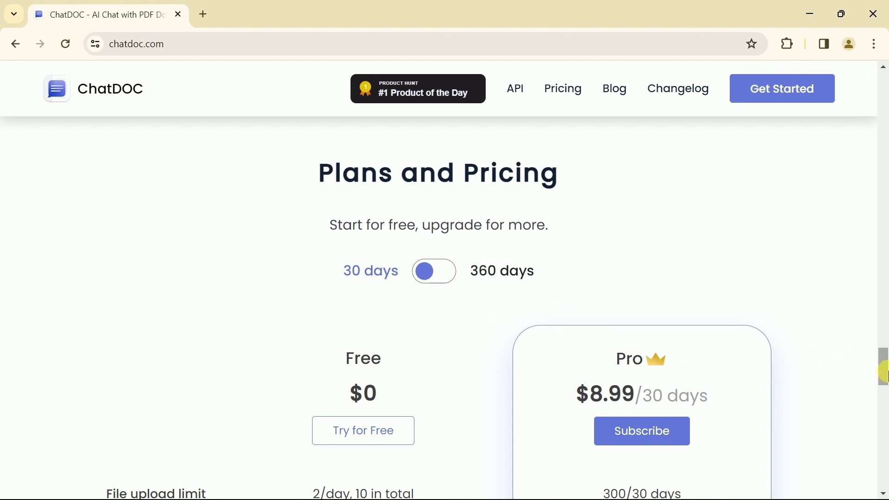
# Step: Compare Free and Pro plan limits under 30-day billing, noting Pro at $8.99
pyautogui.scroll(-5, 190, 352)
pyautogui.moveTo(284, 254); pyautogui.dragTo(419, 250)
pyautogui.moveTo(304, 295); pyautogui.dragTo(426, 309)
pyautogui.click(359, 339)
pyautogui.scroll(3, 631, 292)
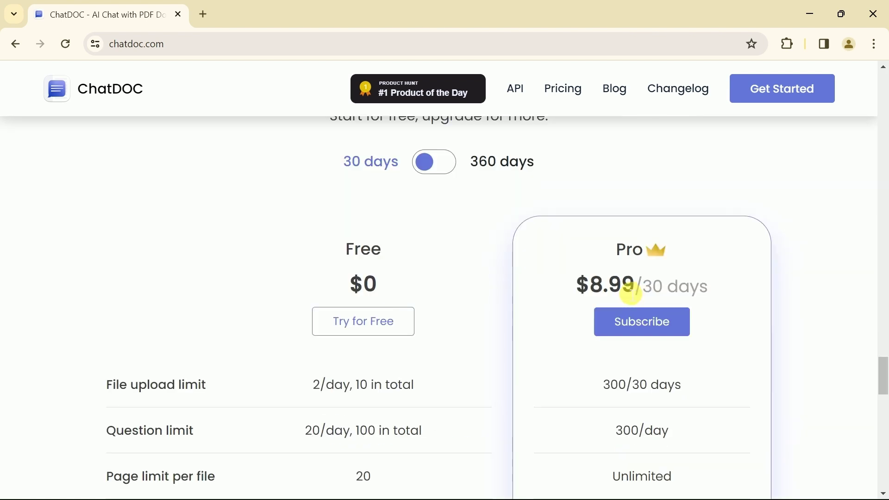
pyautogui.moveTo(639, 291); pyautogui.dragTo(622, 302)
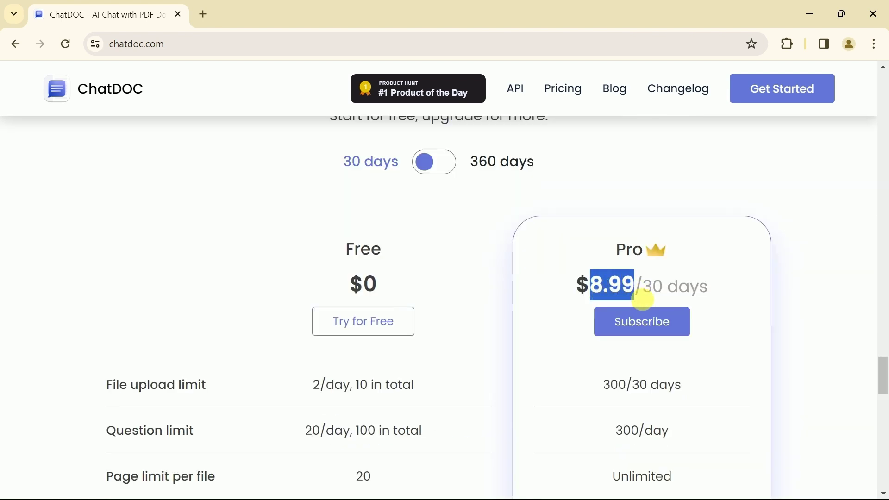
pyautogui.moveTo(883, 368)
pyautogui.mouseDown()
pyautogui.moveTo(884, 391)
pyautogui.moveTo(883, 370)
pyautogui.mouseUp()
# Step: Switch to 360-day billing and check the Pro price of $89.9
pyautogui.click(535, 181)
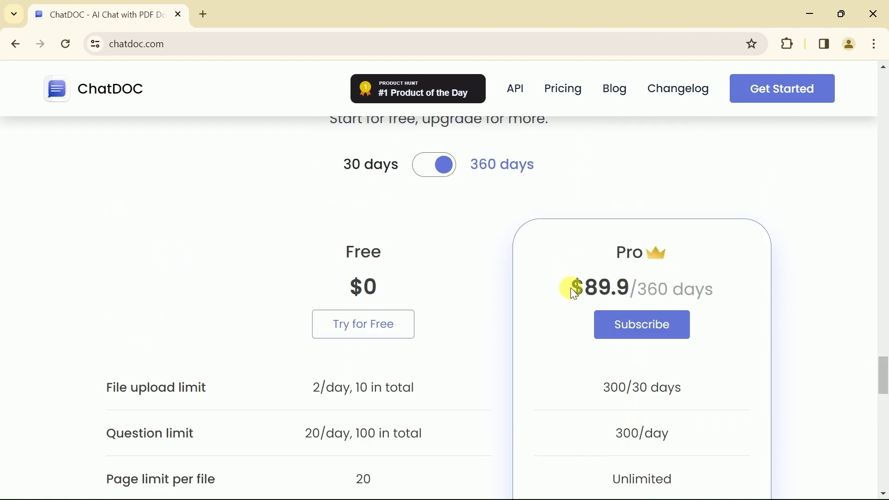
pyautogui.moveTo(604, 291); pyautogui.dragTo(629, 299)
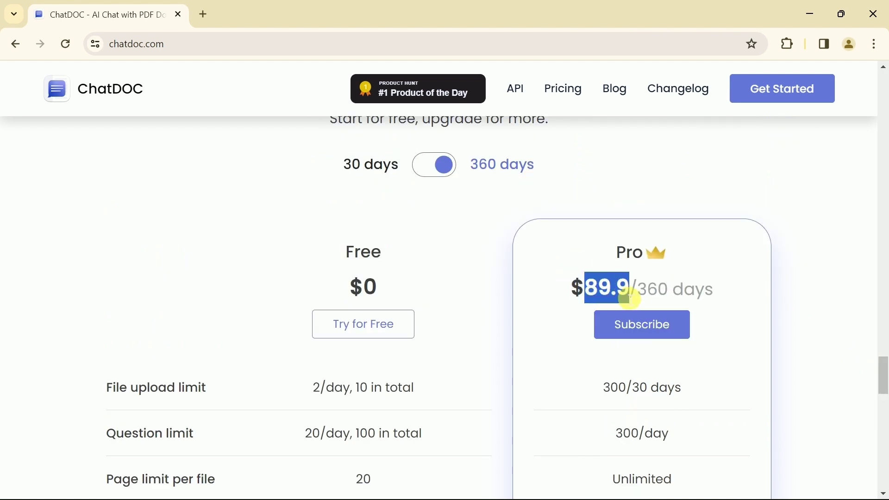
pyautogui.click(700, 304)
pyautogui.moveTo(886, 366)
pyautogui.mouseDown()
pyautogui.moveTo(885, 384)
pyautogui.moveTo(885, 373)
pyautogui.mouseUp()
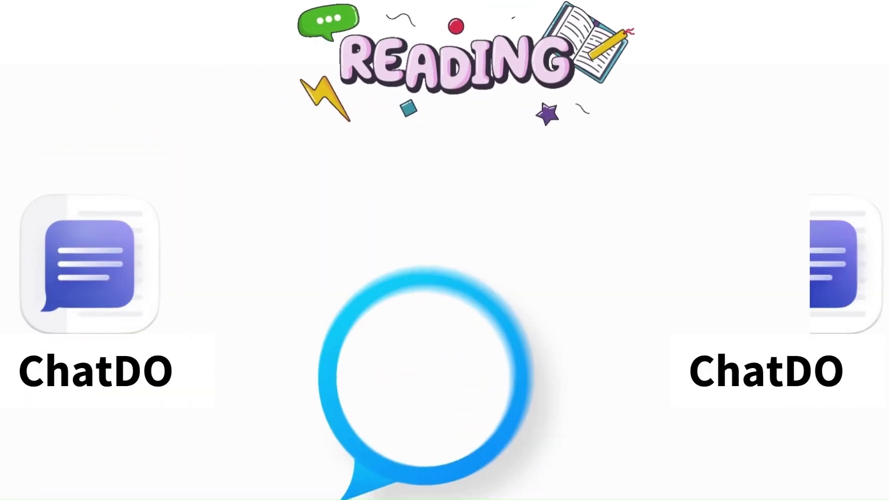